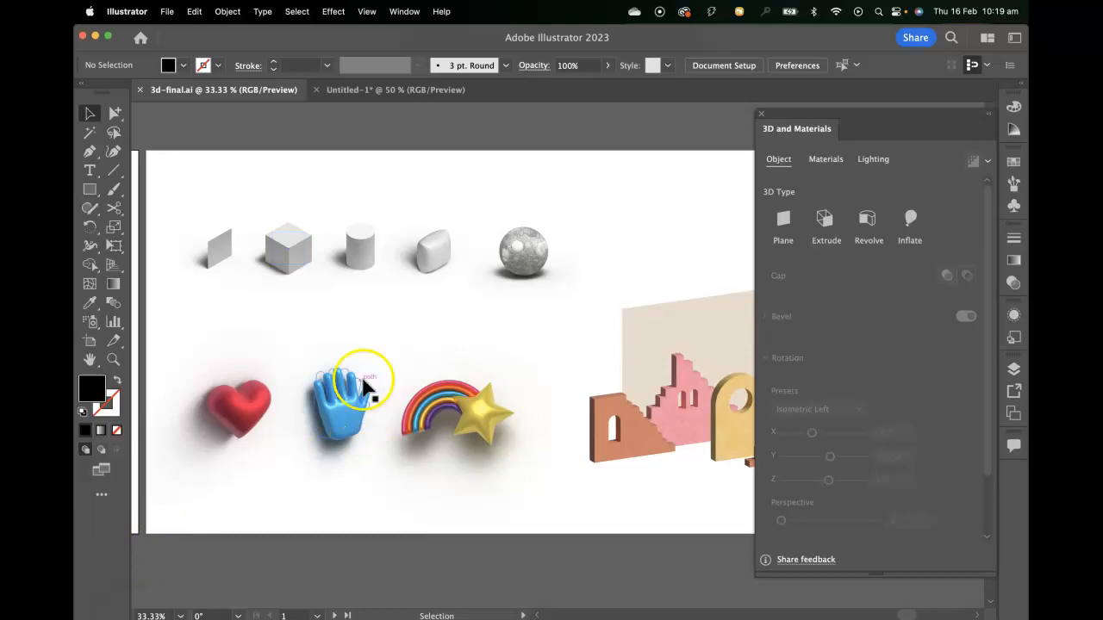
- In the untitled document, draw a small square beside the cube and turn it into a flat 3D plane
{"action": "left_click", "coordinate": [381, 90]}
{"action": "left_click_drag", "start_coordinate": [578, 273], "coordinate": [425, 290]}
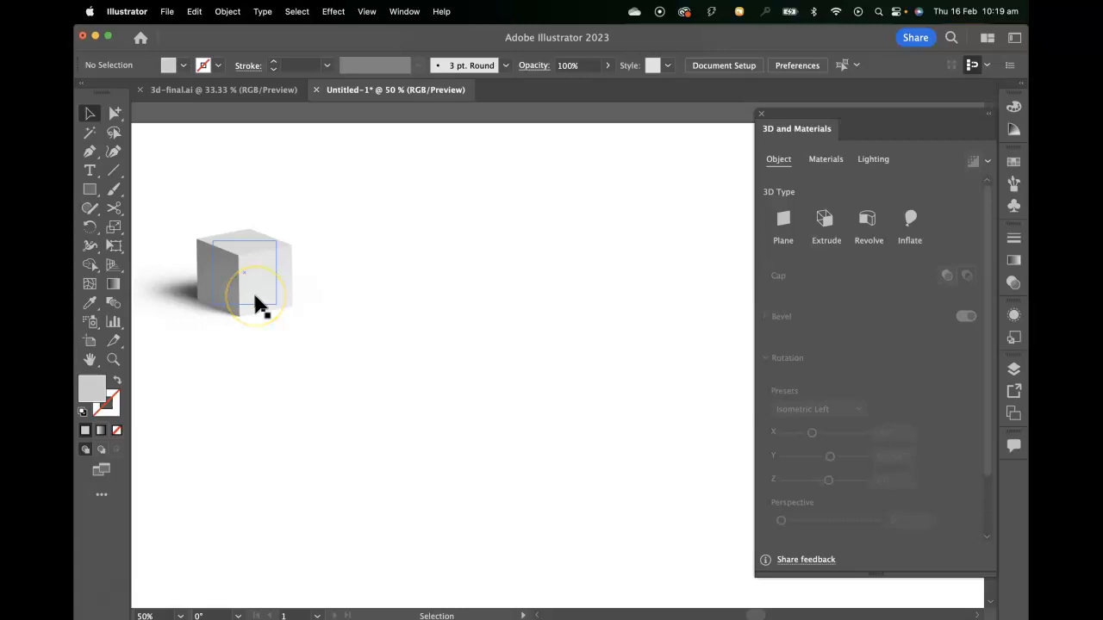
{"action": "left_click", "coordinate": [90, 189]}
{"action": "left_click_drag", "start_coordinate": [369, 242], "coordinate": [433, 299]}
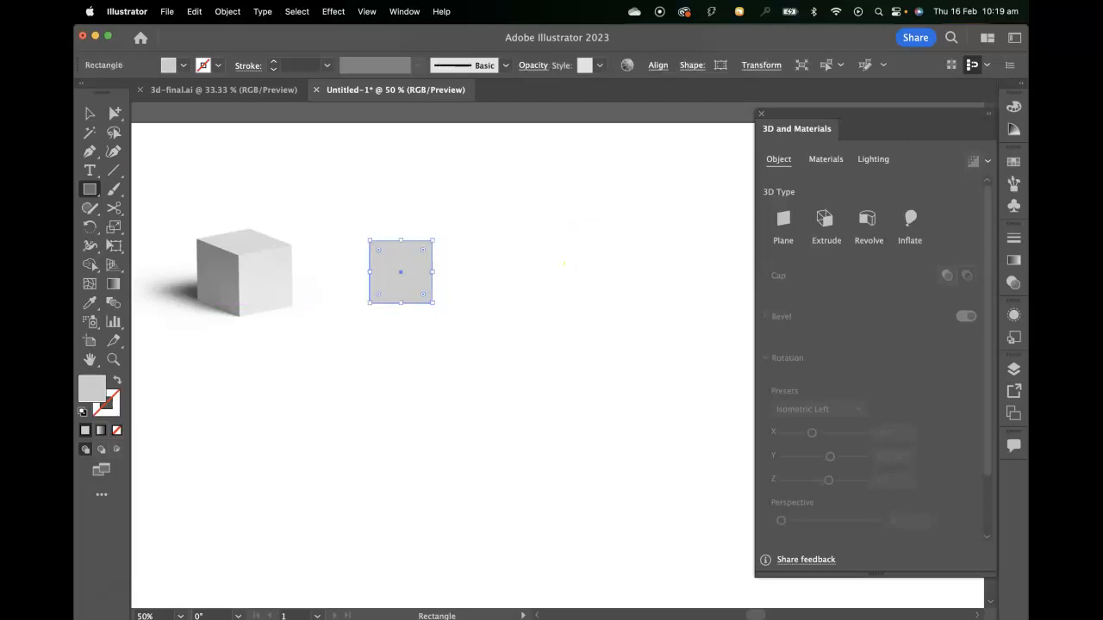
{"action": "left_click", "coordinate": [89, 112]}
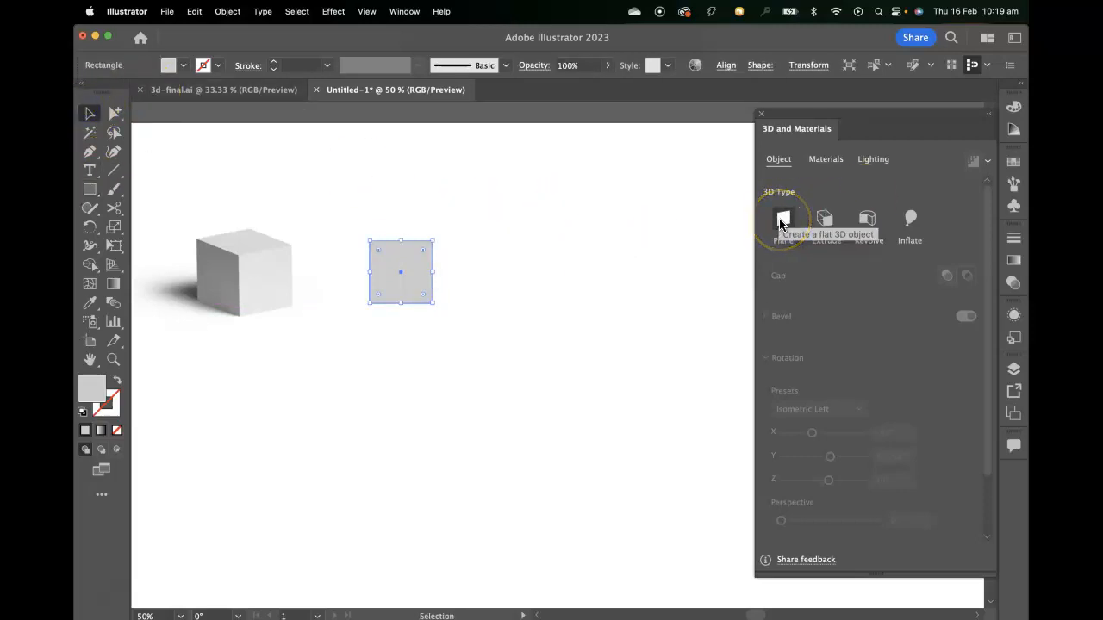
{"action": "left_click", "coordinate": [781, 221]}
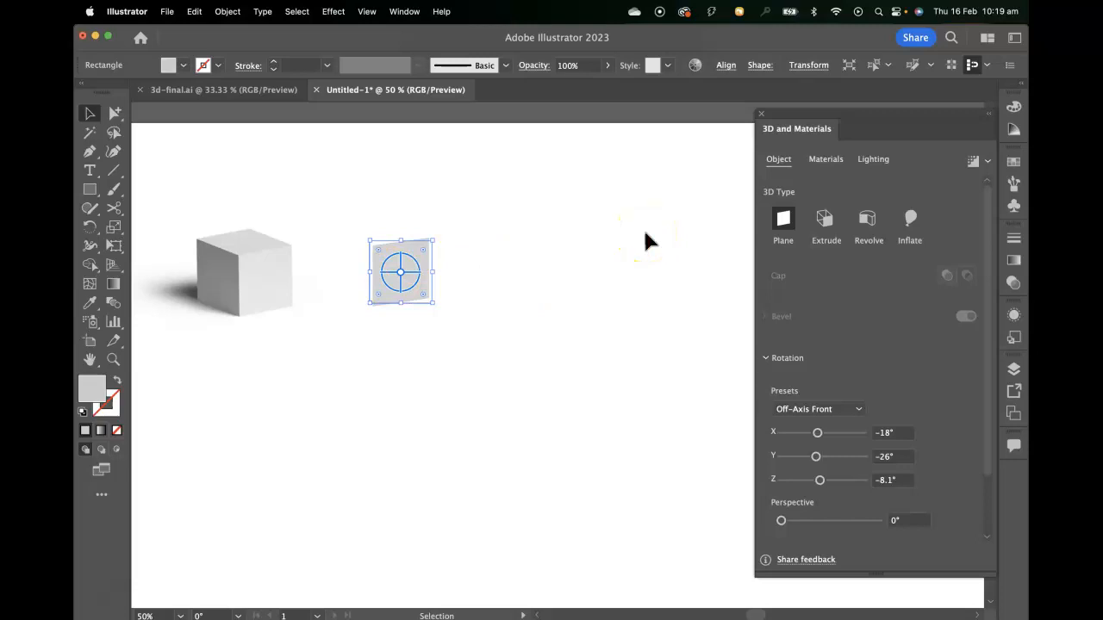
- Try the Isometric Left, Right and Front rotation presets on the plane, plus a custom rotation of X 31°, Y 49° and Z 70°
{"action": "left_click", "coordinate": [848, 410]}
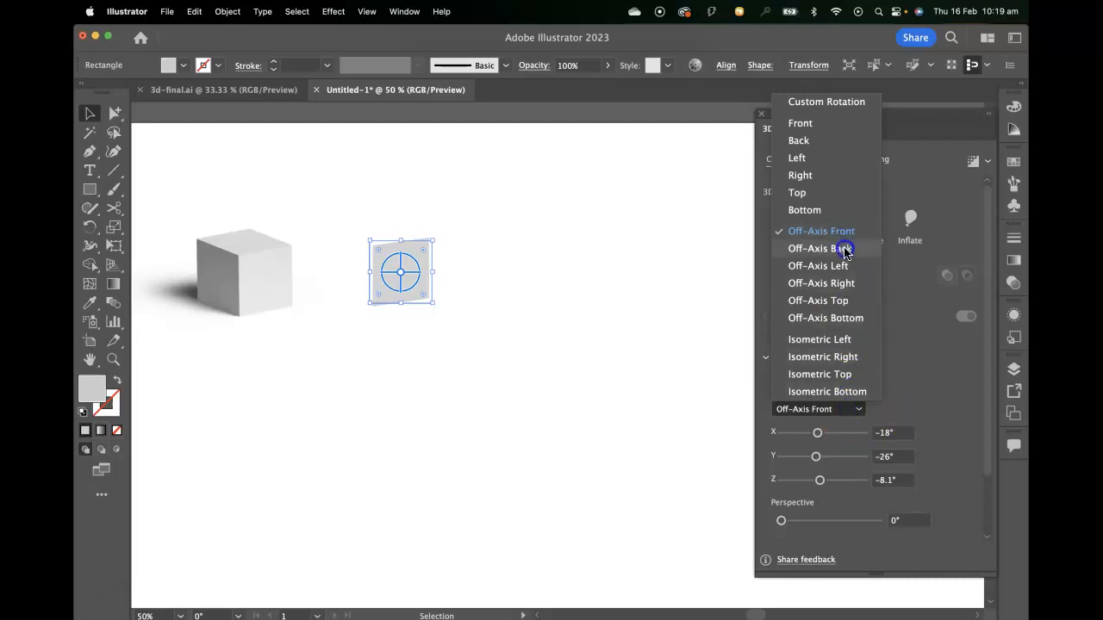
{"action": "left_click", "coordinate": [827, 340]}
{"action": "left_click", "coordinate": [834, 416]}
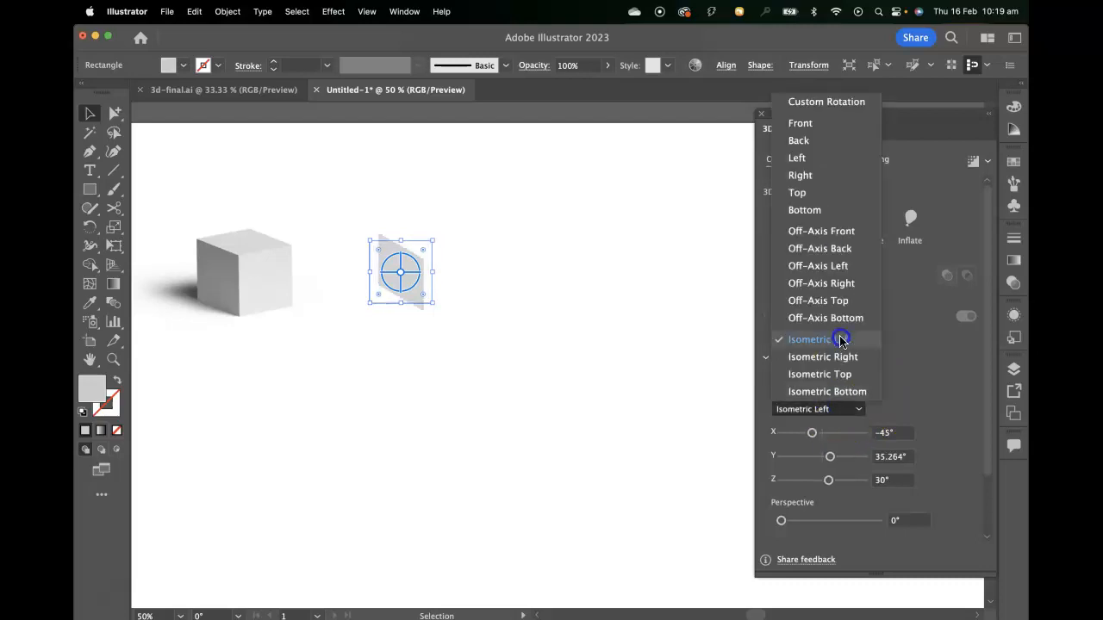
{"action": "left_click", "coordinate": [844, 174]}
{"action": "left_click", "coordinate": [834, 412]}
{"action": "left_click", "coordinate": [825, 131]}
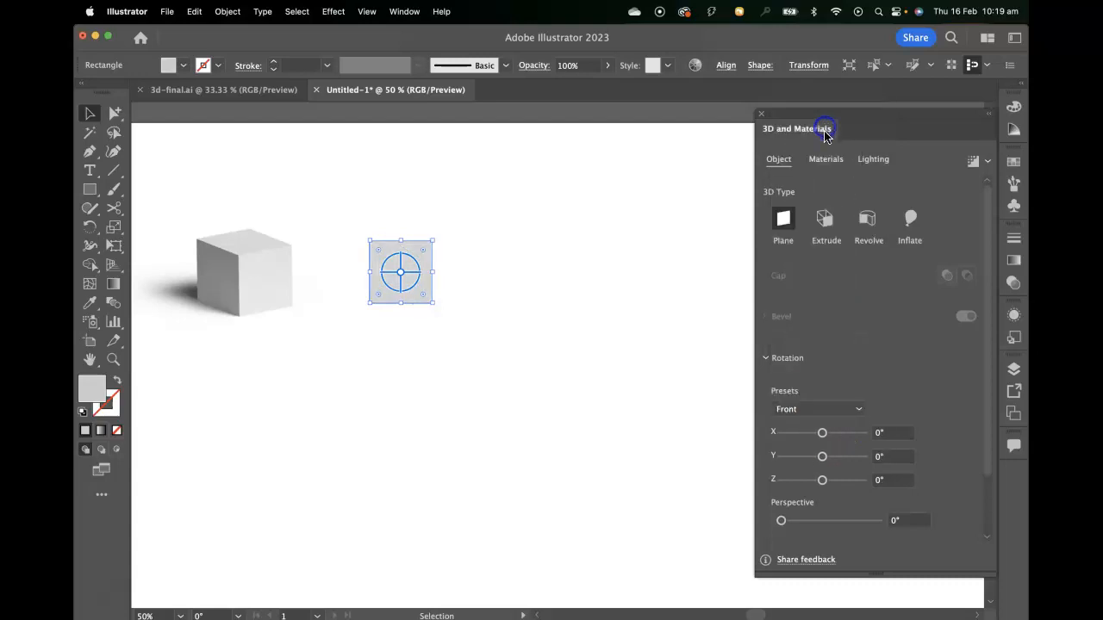
{"action": "left_click_drag", "start_coordinate": [821, 456], "coordinate": [828, 433]}
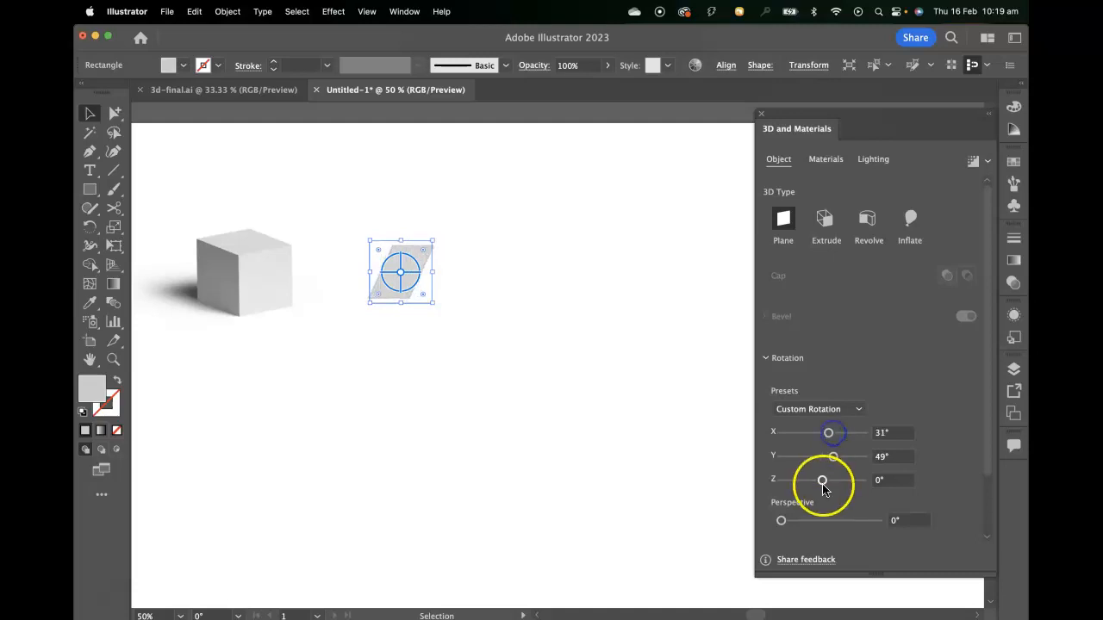
{"action": "left_click_drag", "start_coordinate": [821, 480], "coordinate": [838, 484]}
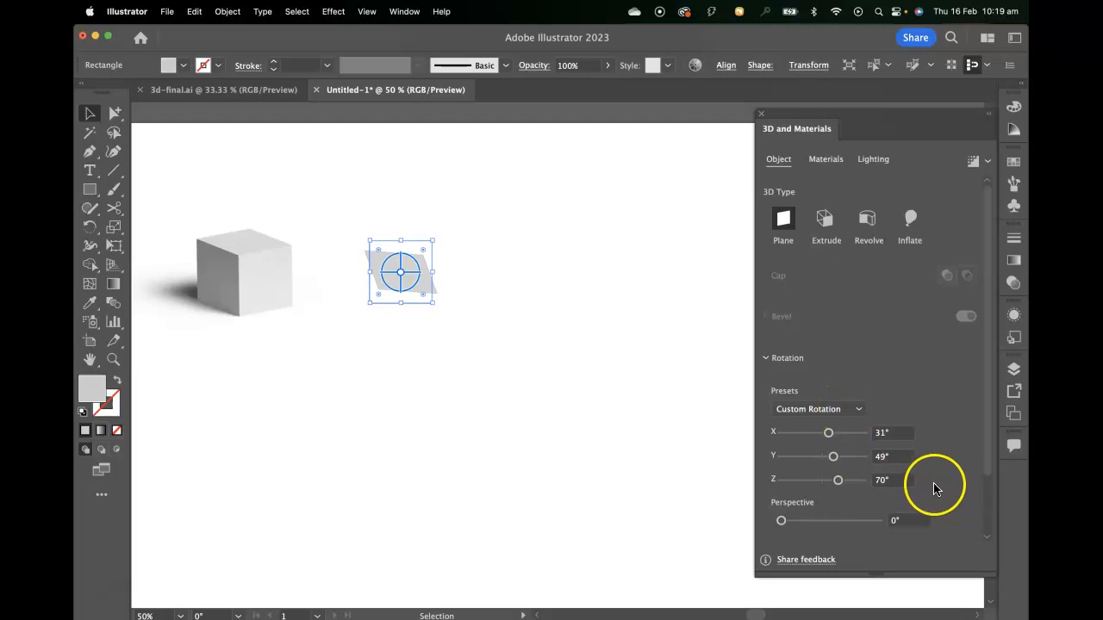
- Browse the available base and Substance materials and review the roughness and metallic properties of the plane's default material
{"action": "left_click", "coordinate": [839, 162]}
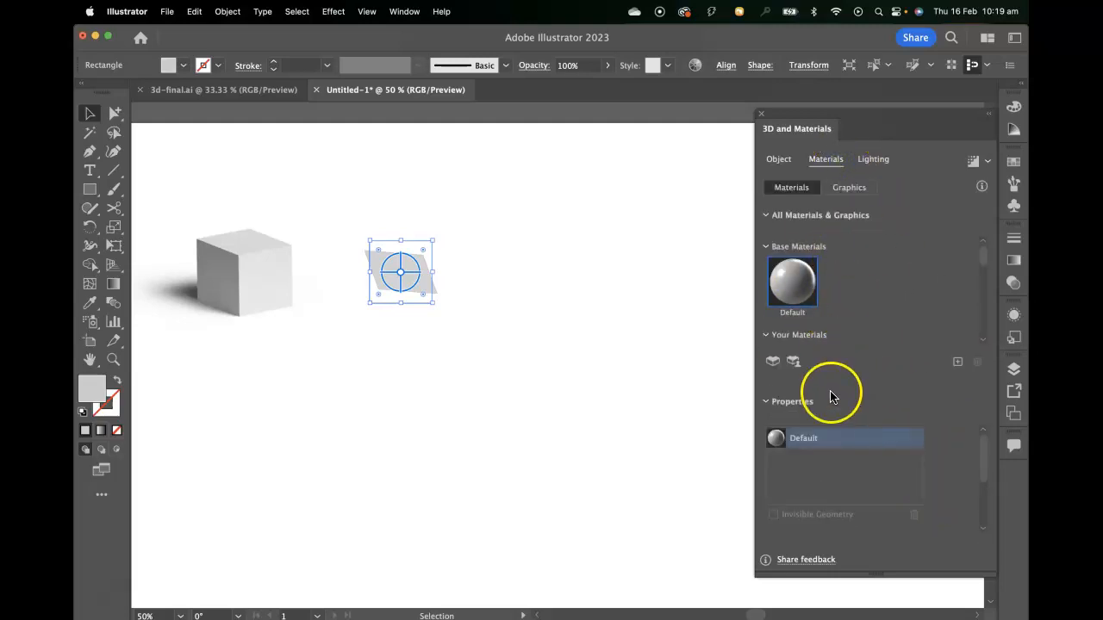
{"action": "scroll", "coordinate": [850, 338], "scroll_direction": "down", "scroll_amount": 3}
{"action": "scroll", "coordinate": [849, 338], "scroll_direction": "down", "scroll_amount": 3}
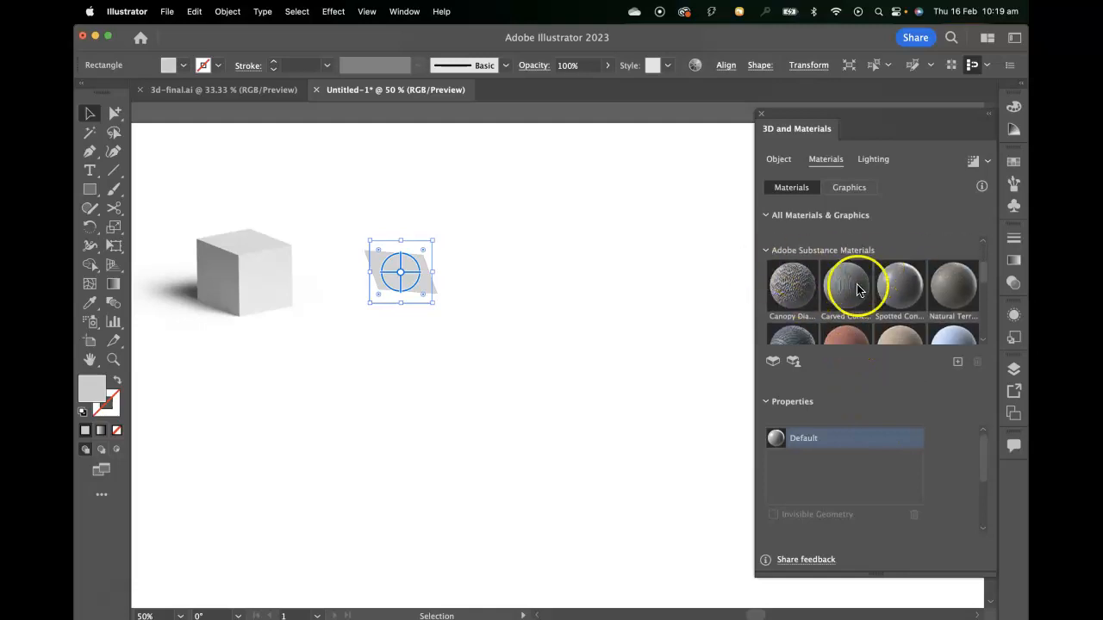
{"action": "scroll", "coordinate": [867, 313], "scroll_direction": "down", "scroll_amount": 10}
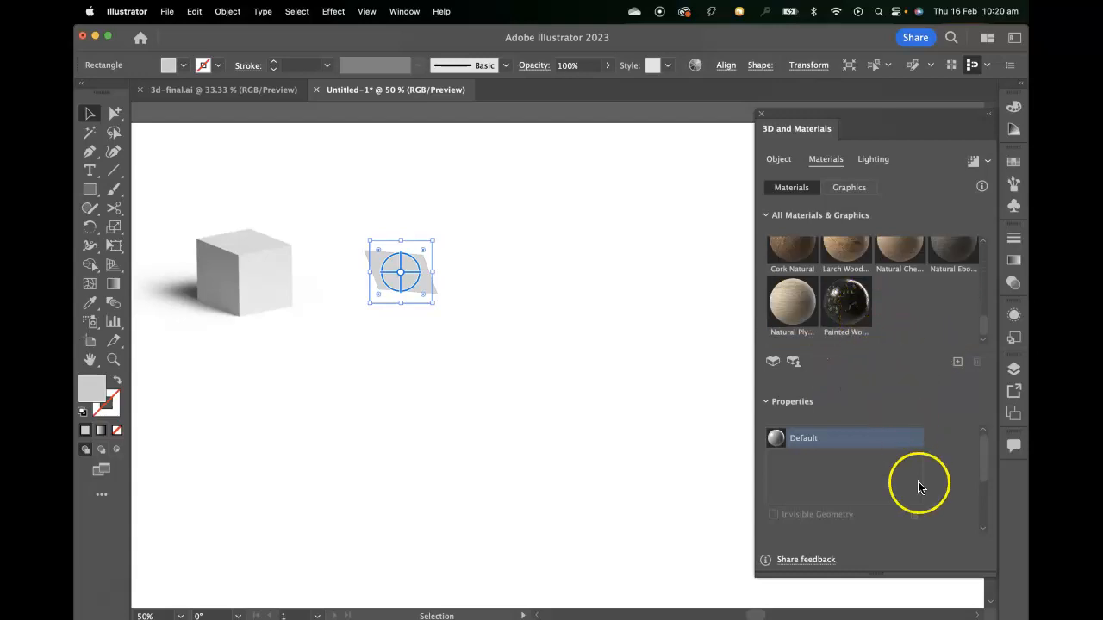
{"action": "scroll", "coordinate": [913, 491], "scroll_direction": "down", "scroll_amount": 4}
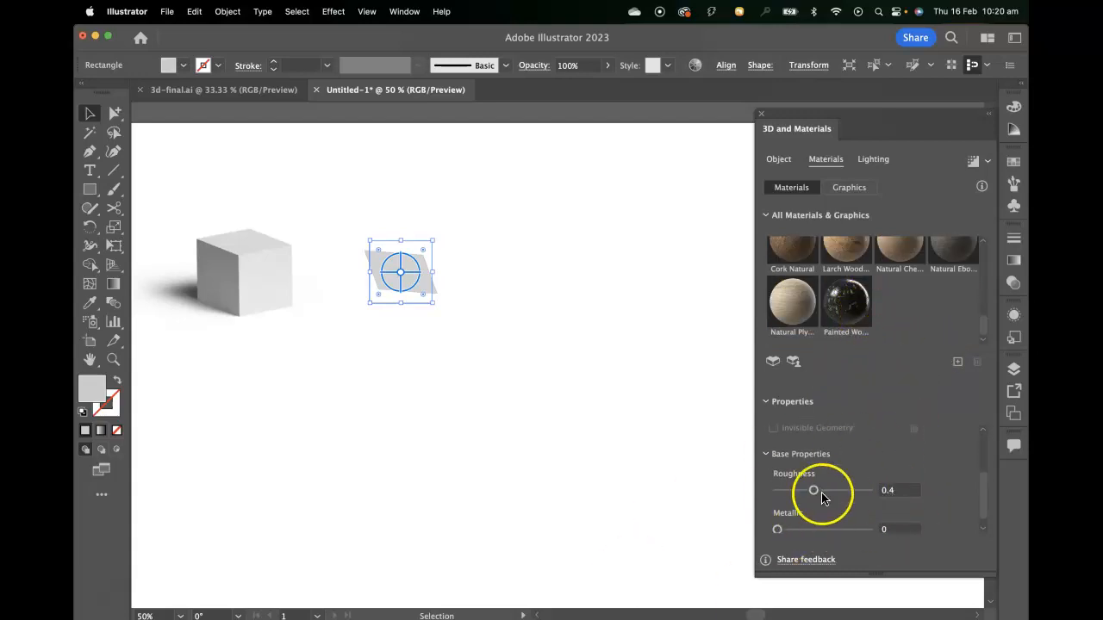
{"action": "scroll", "coordinate": [896, 489], "scroll_direction": "down", "scroll_amount": 1}
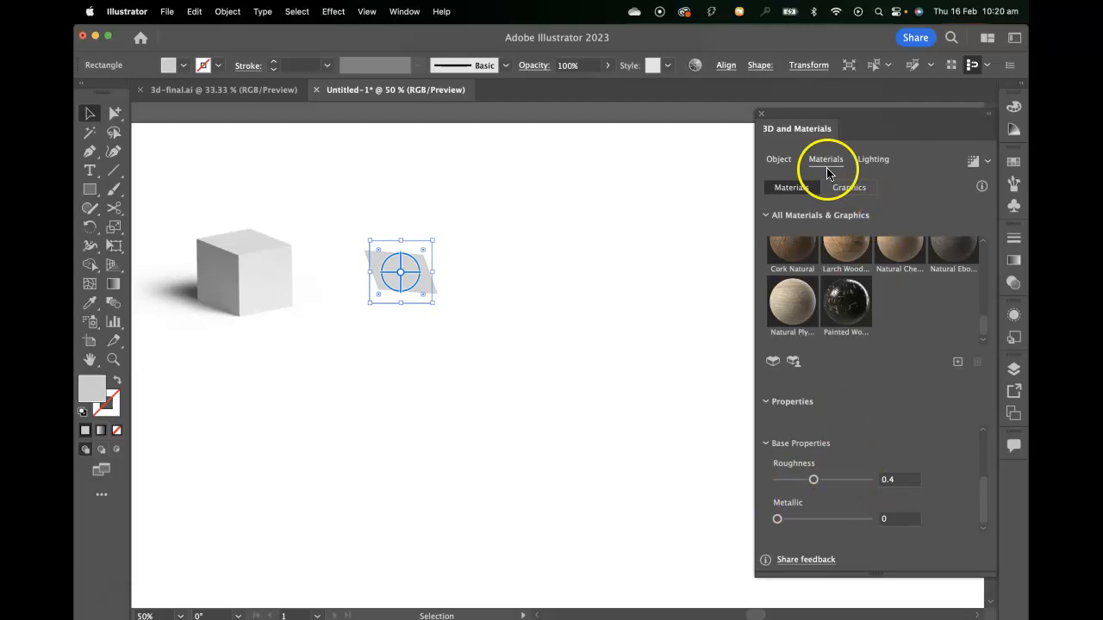
- Apply the Off-Axis Front rotation preset to the plane
{"action": "left_click", "coordinate": [778, 159]}
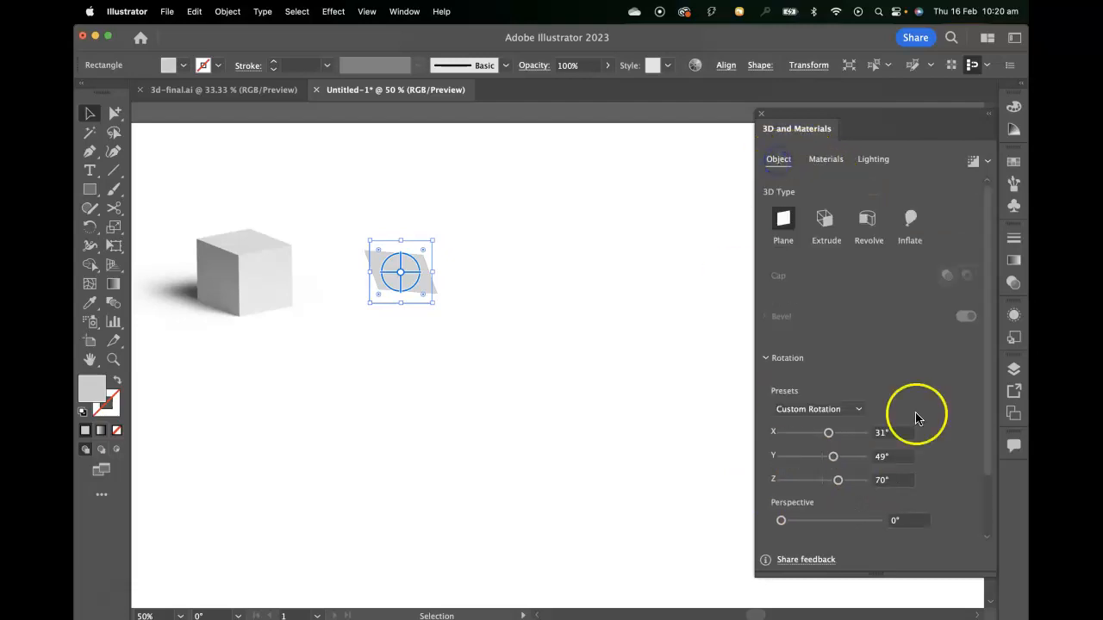
{"action": "left_click", "coordinate": [824, 411]}
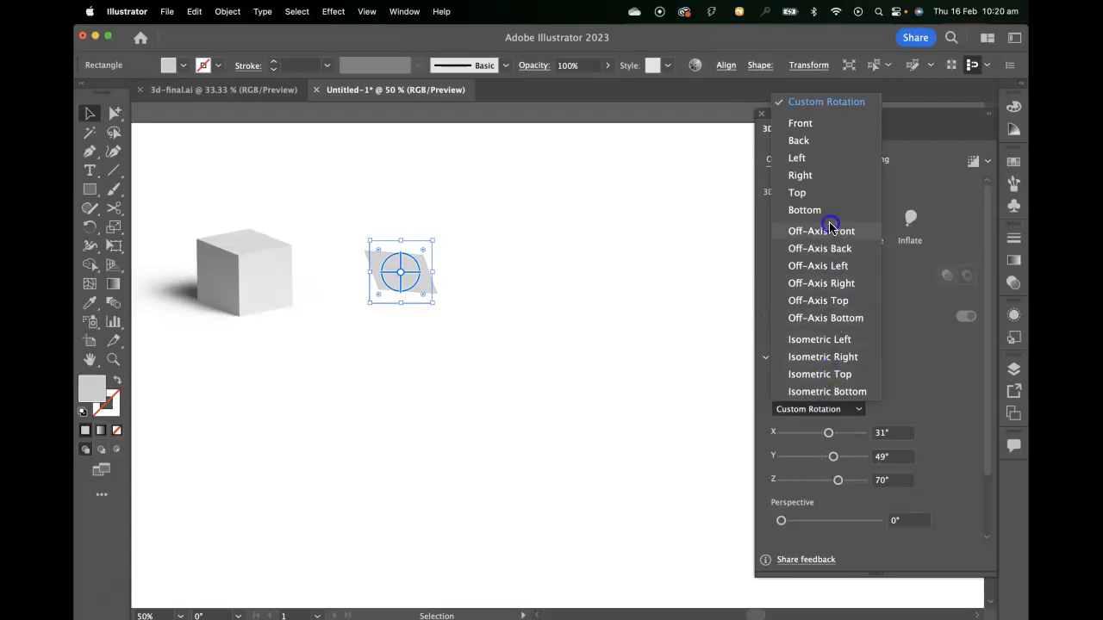
{"action": "left_click", "coordinate": [850, 231]}
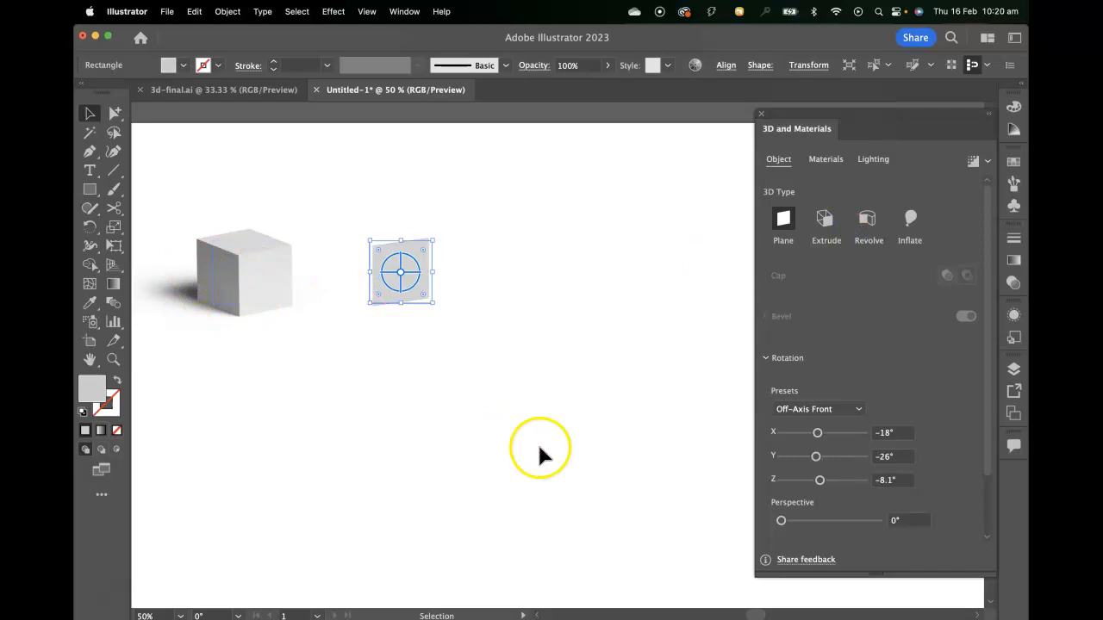
- Turn on shadows in the plane's lighting settings and render it with ray tracing
{"action": "left_click", "coordinate": [874, 159]}
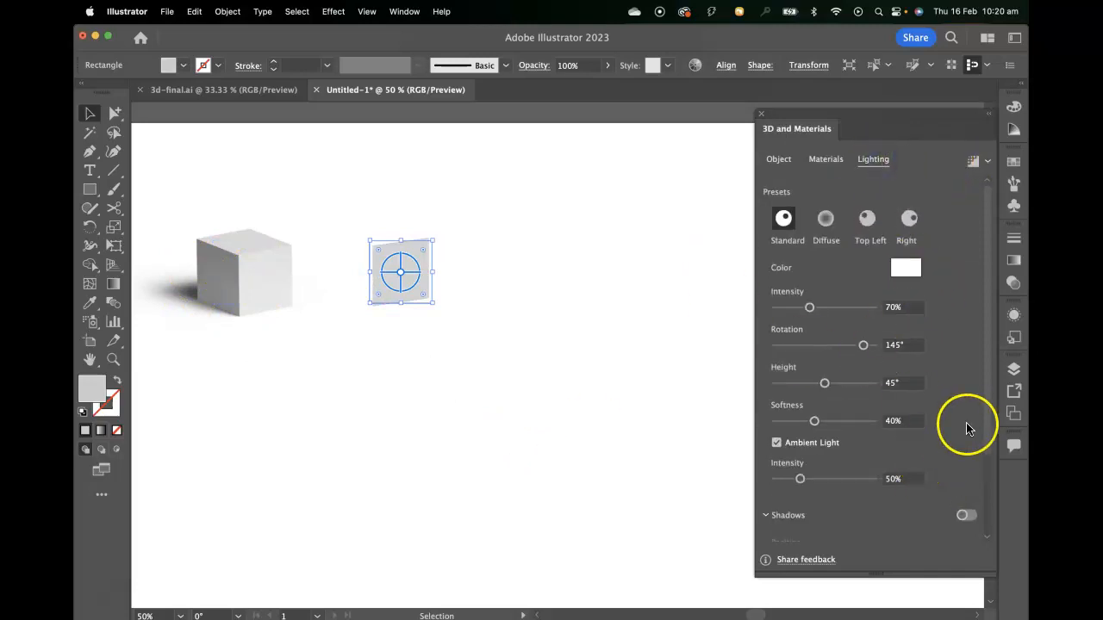
{"action": "scroll", "coordinate": [960, 423], "scroll_direction": "down", "scroll_amount": 3}
{"action": "scroll", "coordinate": [955, 423], "scroll_direction": "up", "scroll_amount": 3}
{"action": "scroll", "coordinate": [925, 374], "scroll_direction": "down", "scroll_amount": 2}
{"action": "left_click", "coordinate": [965, 409]}
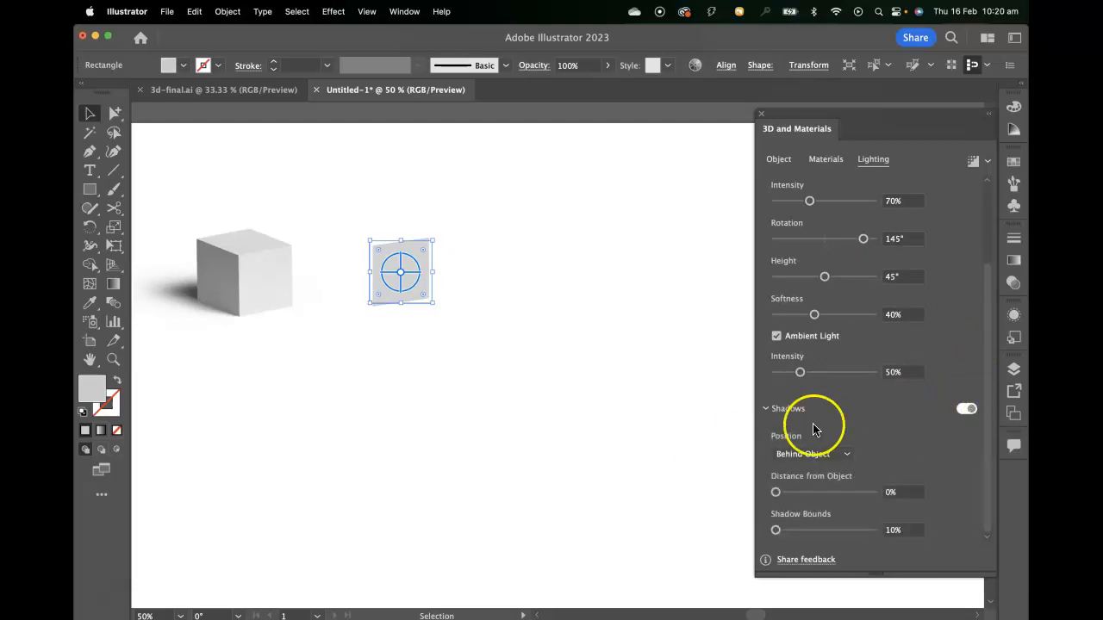
{"action": "left_click", "coordinate": [972, 162]}
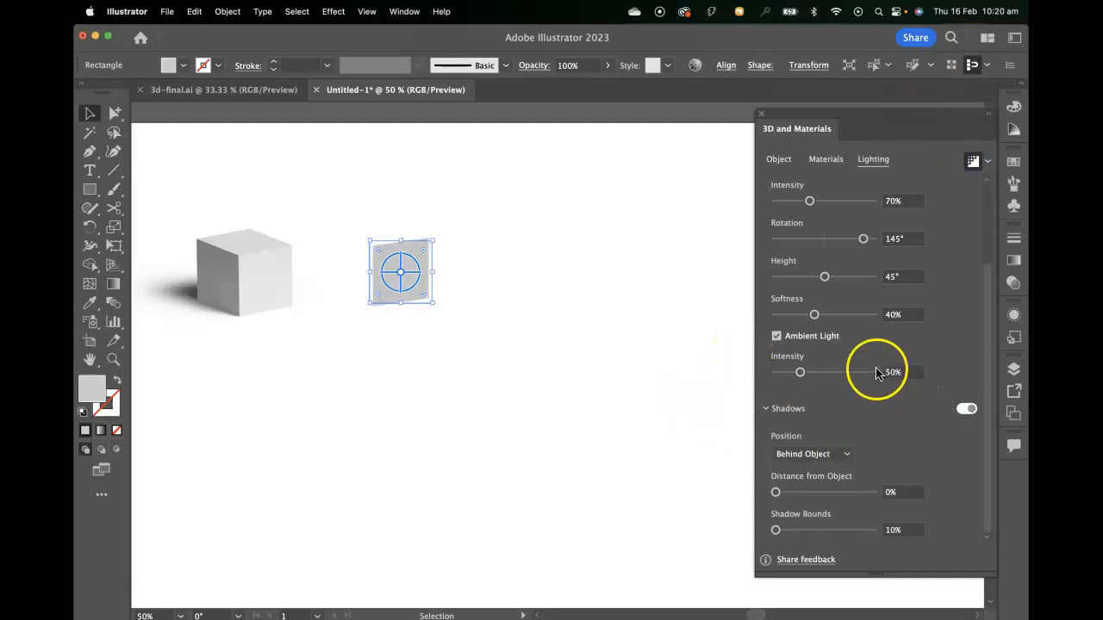
- Try the plane's light at 145° rotation, 45° height and 60% softness
{"action": "scroll", "coordinate": [888, 474], "scroll_direction": "up", "scroll_amount": 3}
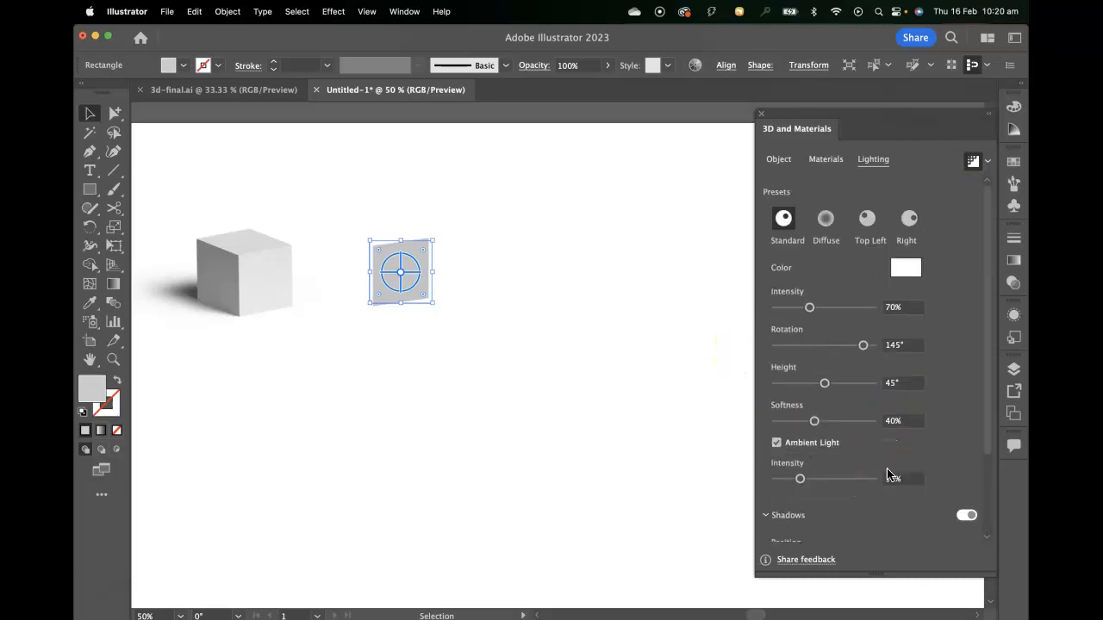
{"action": "mouse_move", "coordinate": [864, 346]}
{"action": "left_mouse_down"}
{"action": "mouse_move", "coordinate": [819, 345]}
{"action": "mouse_move", "coordinate": [864, 345]}
{"action": "left_mouse_up"}
{"action": "mouse_move", "coordinate": [825, 384]}
{"action": "left_mouse_down"}
{"action": "mouse_move", "coordinate": [867, 385]}
{"action": "mouse_move", "coordinate": [824, 383]}
{"action": "left_mouse_up"}
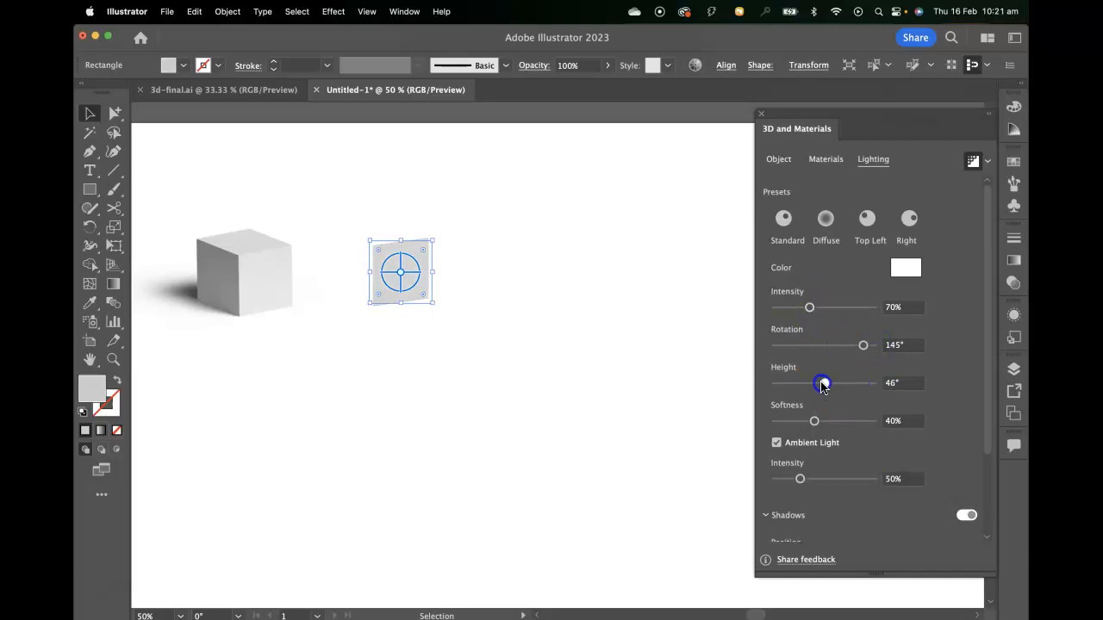
{"action": "mouse_move", "coordinate": [814, 421]}
{"action": "left_mouse_down"}
{"action": "mouse_move", "coordinate": [856, 421]}
{"action": "mouse_move", "coordinate": [835, 421]}
{"action": "left_mouse_up"}
- Set the plane's shadow position to Below Object
{"action": "scroll", "coordinate": [836, 468], "scroll_direction": "down", "scroll_amount": 3}
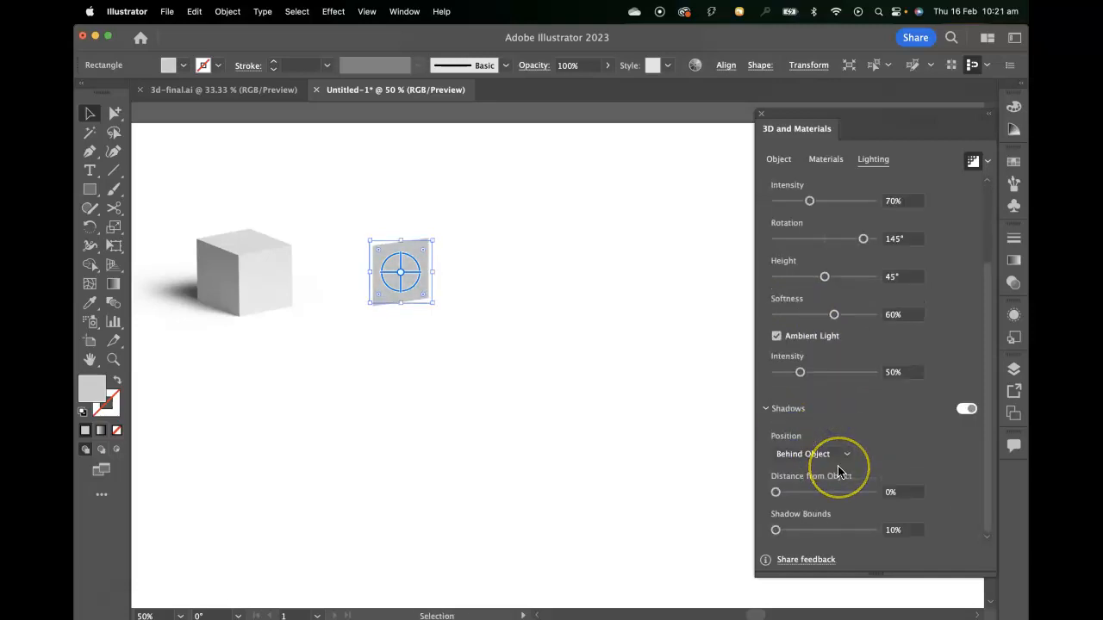
{"action": "left_click", "coordinate": [832, 454]}
{"action": "left_click", "coordinate": [832, 488]}
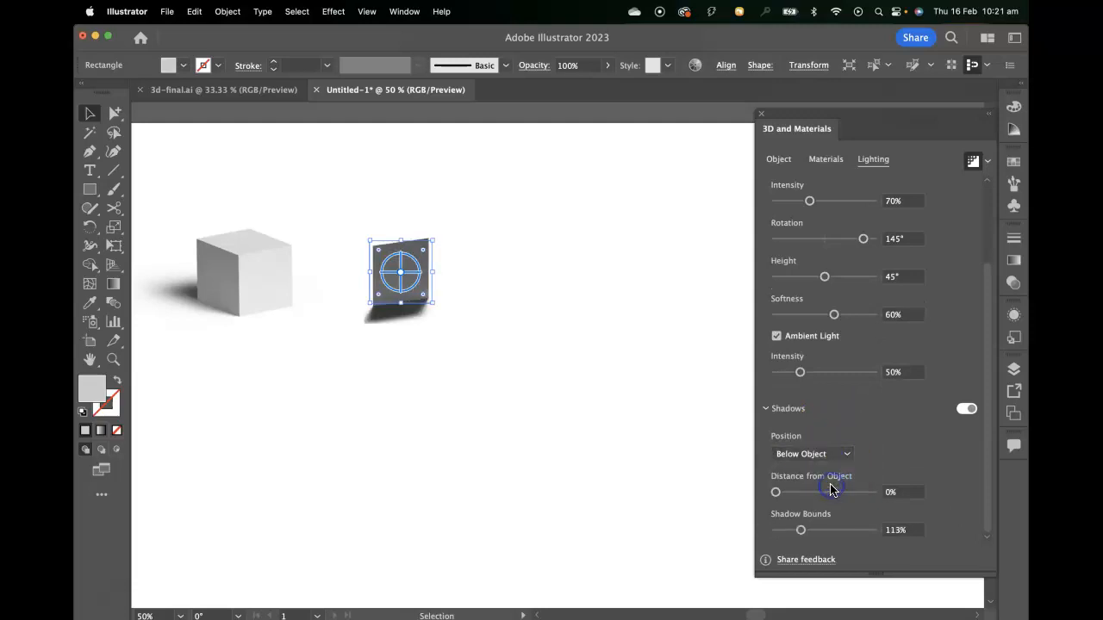
{"action": "left_click", "coordinate": [837, 454]}
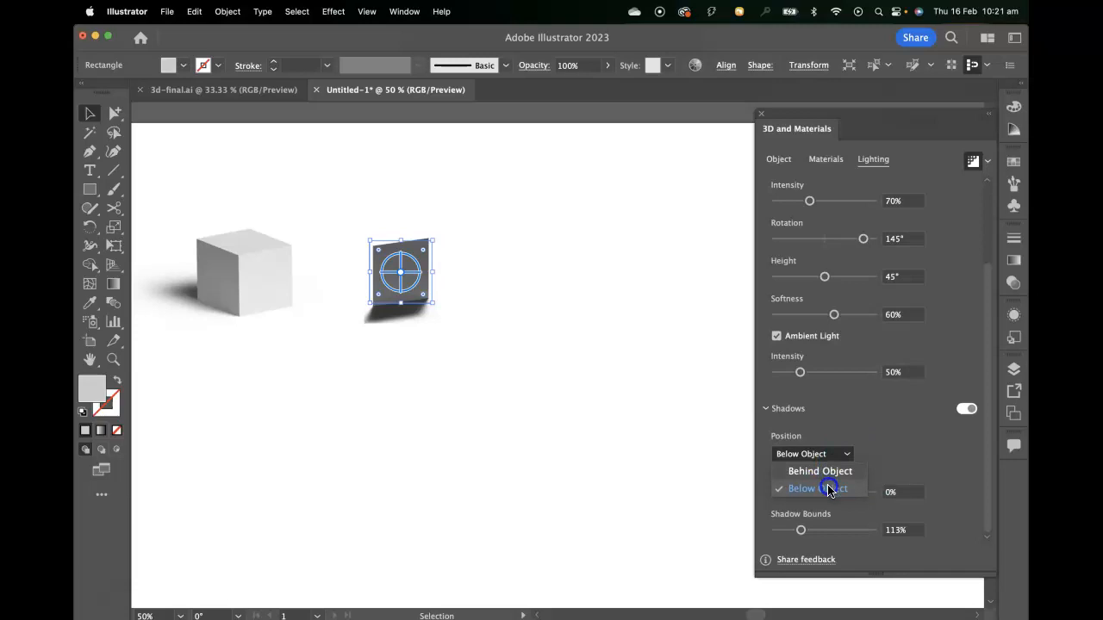
{"action": "left_click", "coordinate": [829, 488]}
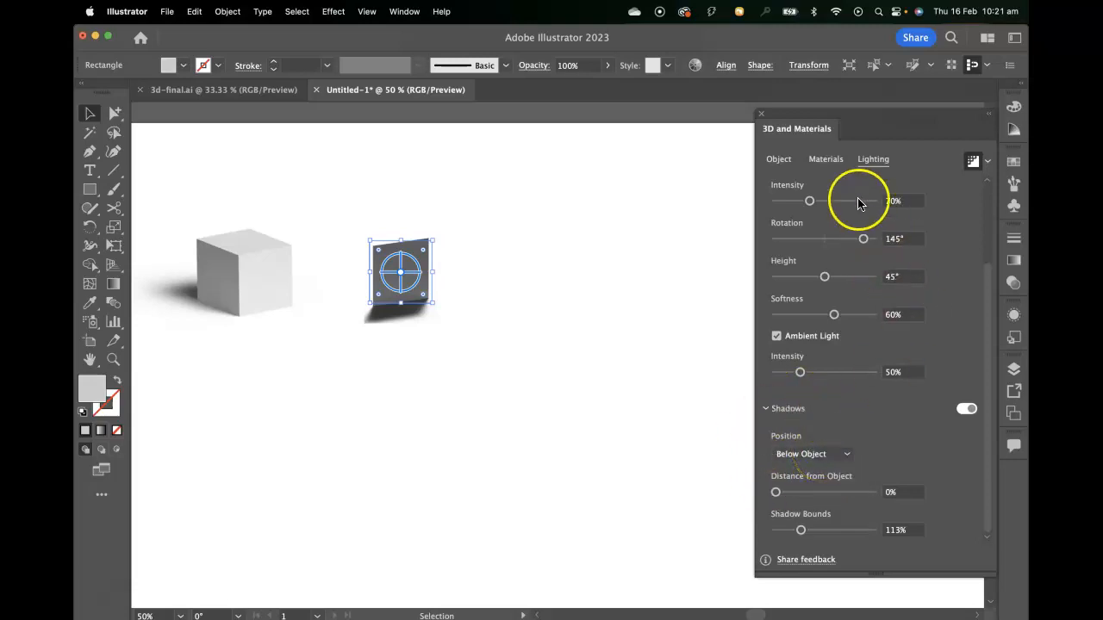
- Reset the light to the Standard preset, with its rotation set to 7° and its intensity to 84%
{"action": "left_click_drag", "start_coordinate": [809, 200], "coordinate": [819, 198]}
{"action": "scroll", "coordinate": [800, 204], "scroll_direction": "up", "scroll_amount": 3}
{"action": "left_click", "coordinate": [784, 218]}
{"action": "left_click_drag", "start_coordinate": [819, 307], "coordinate": [829, 308]}
{"action": "left_click_drag", "start_coordinate": [862, 345], "coordinate": [826, 346]}
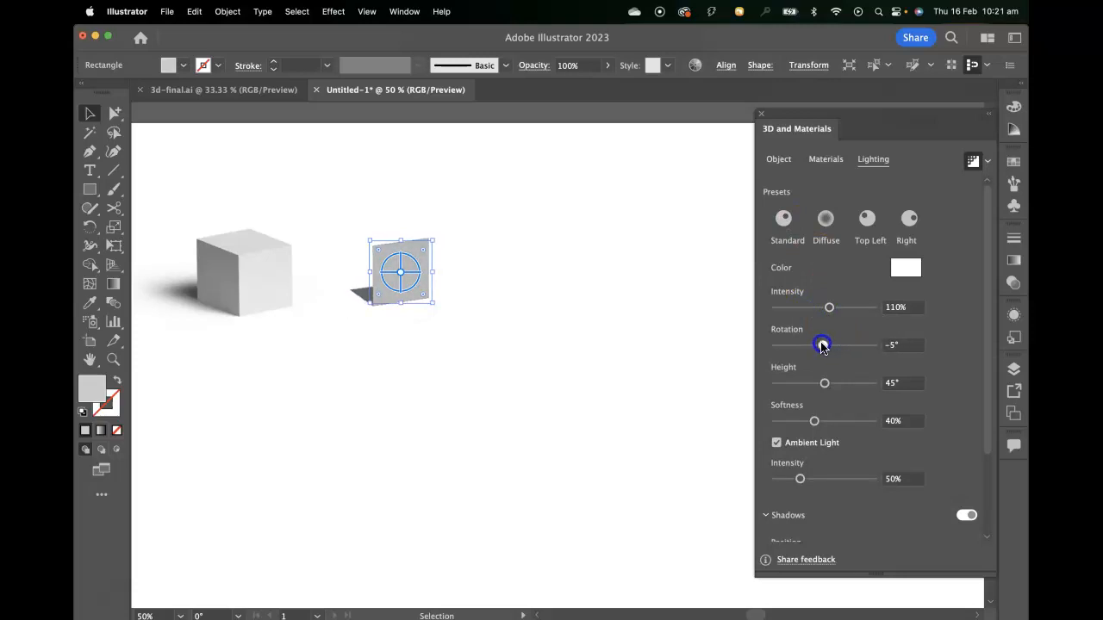
{"action": "left_click_drag", "start_coordinate": [826, 345], "coordinate": [818, 314]}
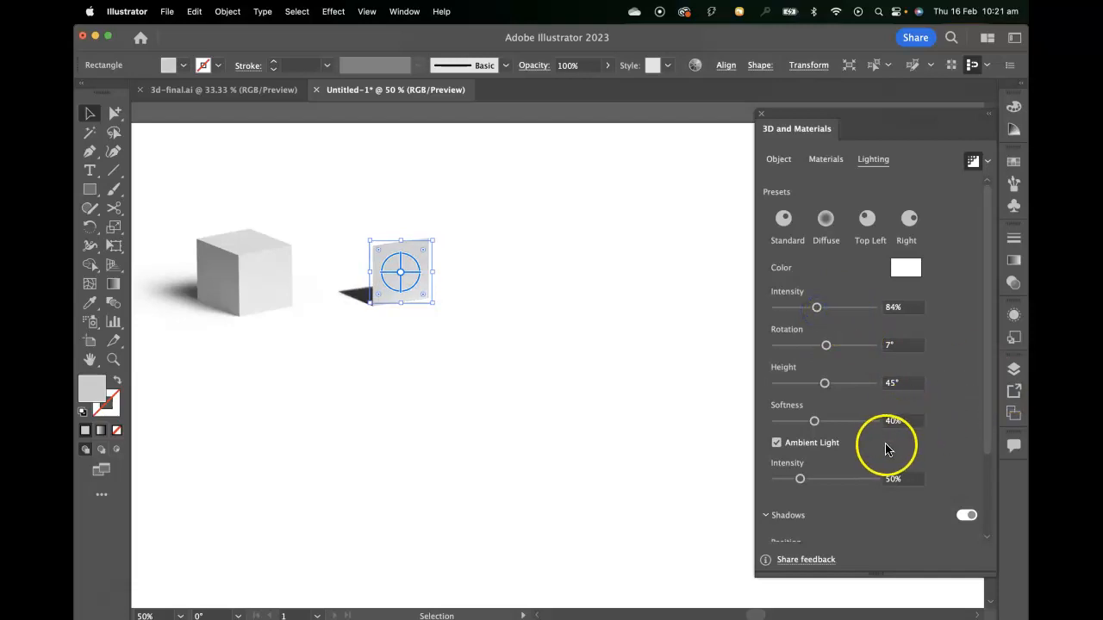
- Set the ambient light intensity to 60% and the light's softness to 77%
{"action": "left_click_drag", "start_coordinate": [799, 479], "coordinate": [840, 487]}
{"action": "scroll", "coordinate": [841, 487], "scroll_direction": "down", "scroll_amount": 2}
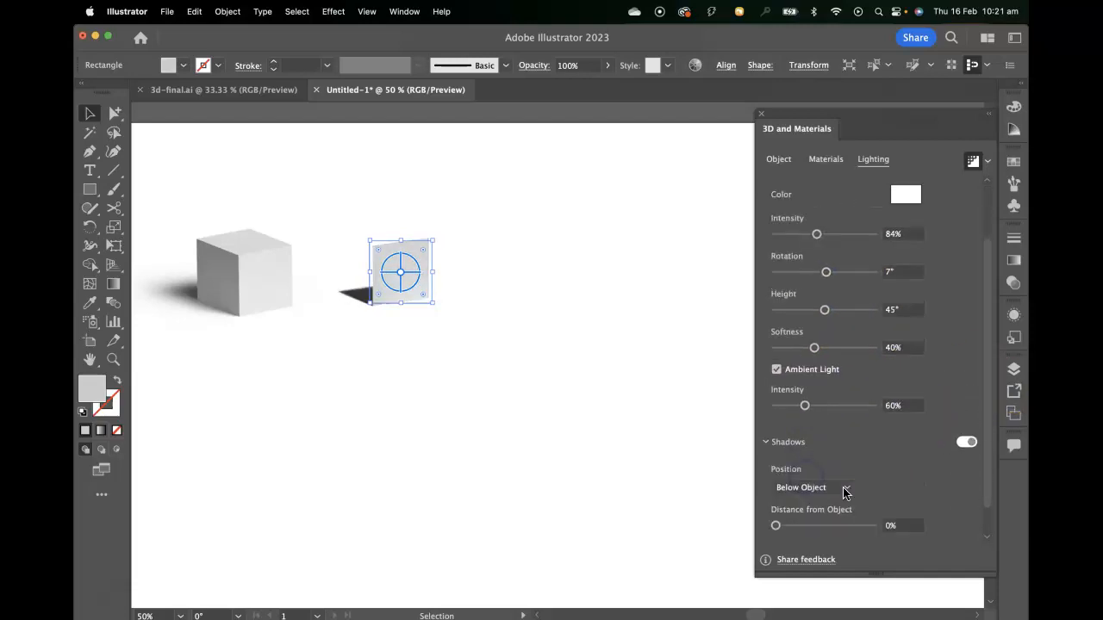
{"action": "left_click_drag", "start_coordinate": [814, 347], "coordinate": [850, 349]}
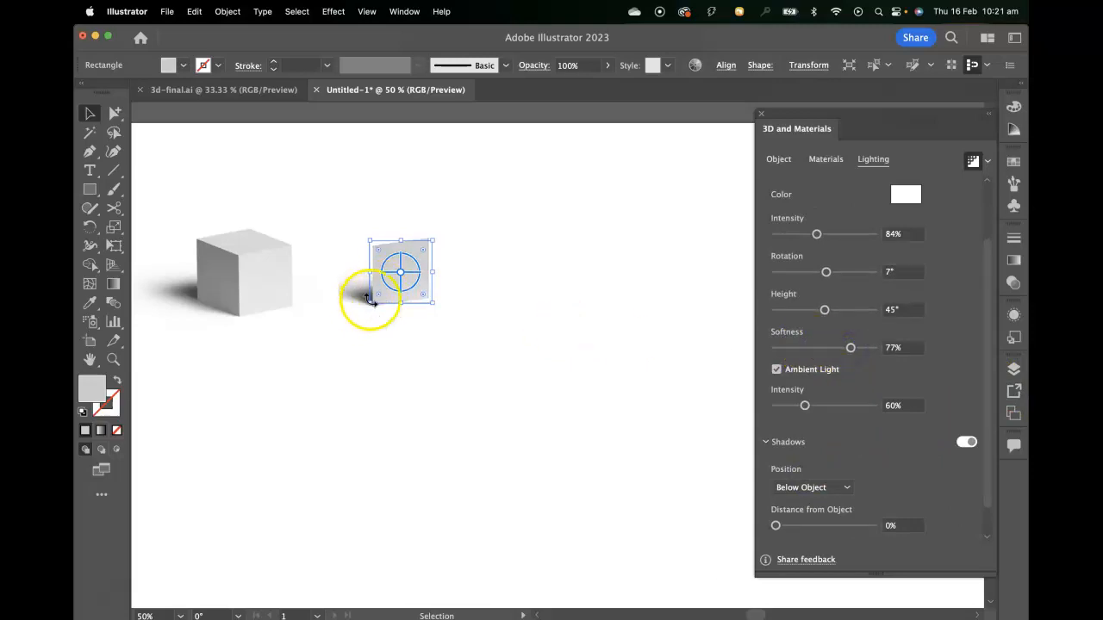
- Extend the plane's shadow bounds to 388% and deselect the plane
{"action": "scroll", "coordinate": [915, 488], "scroll_direction": "down", "scroll_amount": 1}
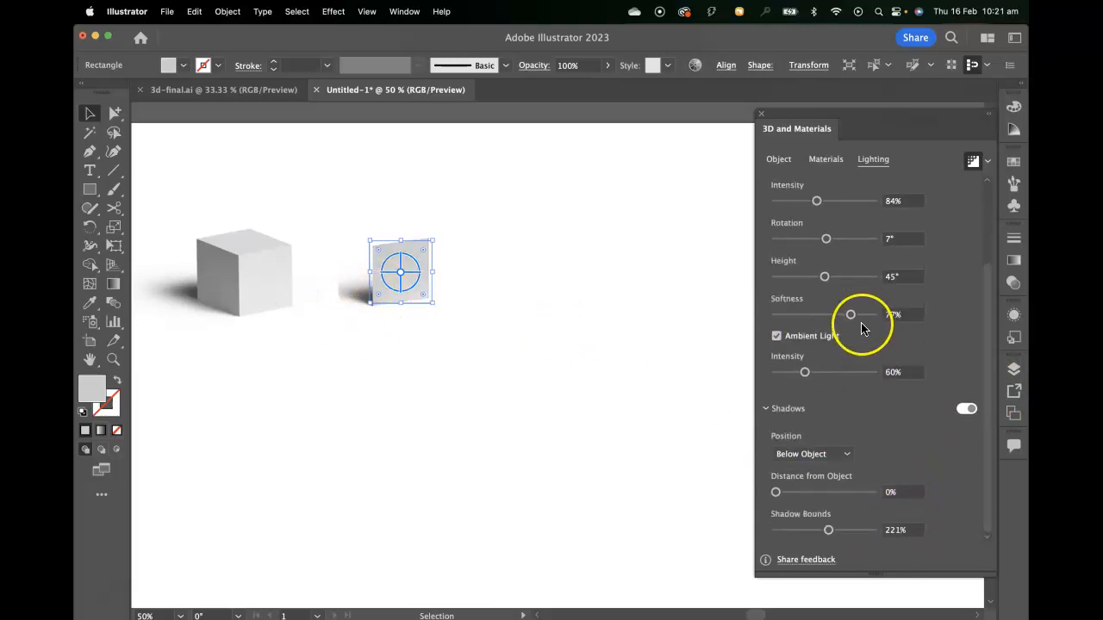
{"action": "left_click_drag", "start_coordinate": [829, 531], "coordinate": [869, 534]}
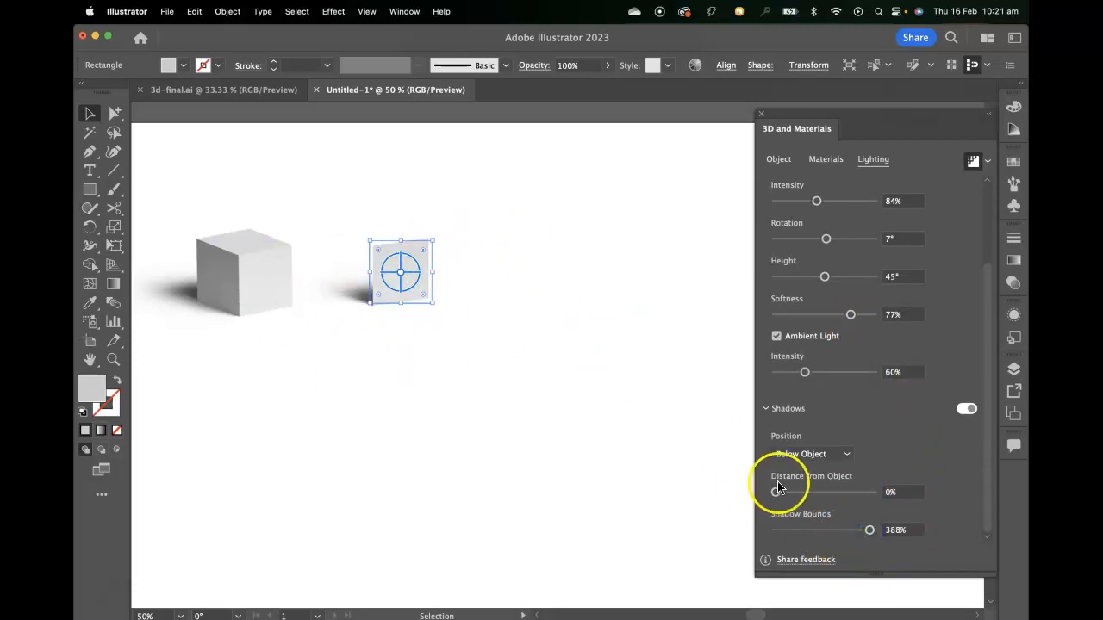
{"action": "left_click_drag", "start_coordinate": [432, 303], "coordinate": [435, 309]}
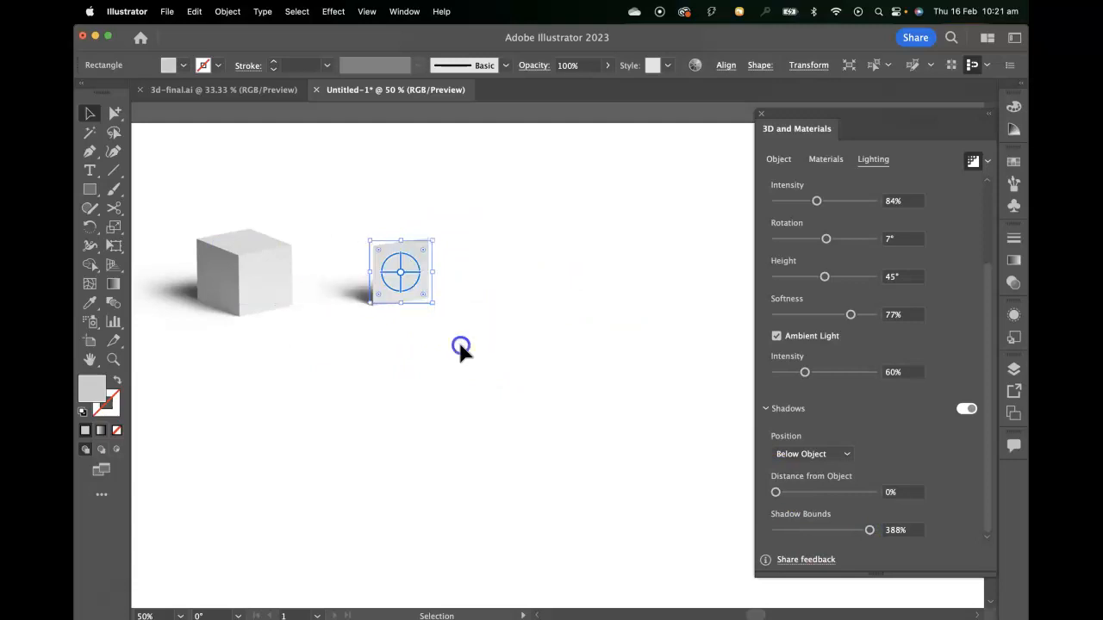
{"action": "left_click", "coordinate": [461, 342]}
- Draw a narrow upright rectangle beside the plane and Revolve it into a cylinder
{"action": "key", "text": "space"}
{"action": "left_click_drag", "start_coordinate": [603, 306], "coordinate": [579, 324]}
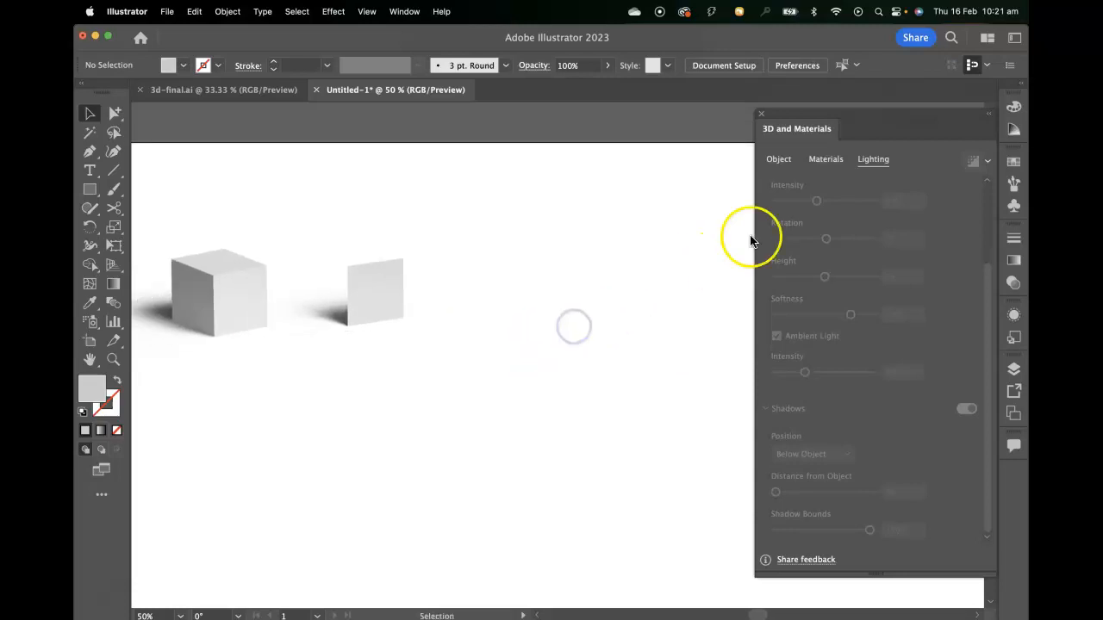
{"action": "left_click", "coordinate": [89, 188]}
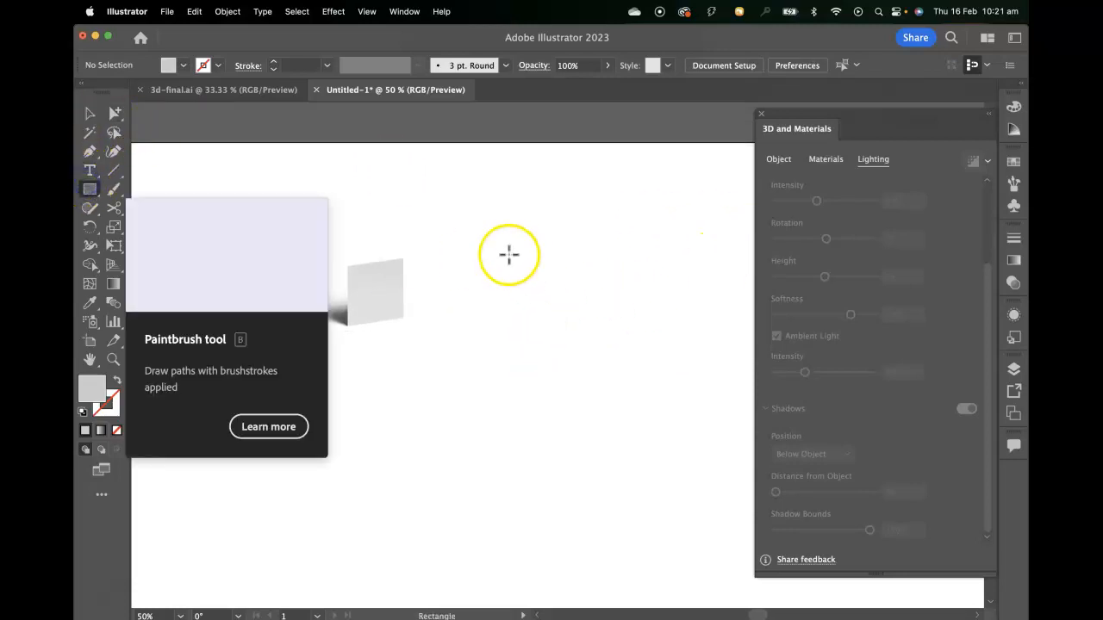
{"action": "left_click_drag", "start_coordinate": [483, 254], "coordinate": [545, 320]}
{"action": "mouse_move", "coordinate": [516, 286]}
{"action": "left_mouse_down"}
{"action": "mouse_move", "coordinate": [551, 285]}
{"action": "mouse_move", "coordinate": [514, 287]}
{"action": "left_mouse_up"}
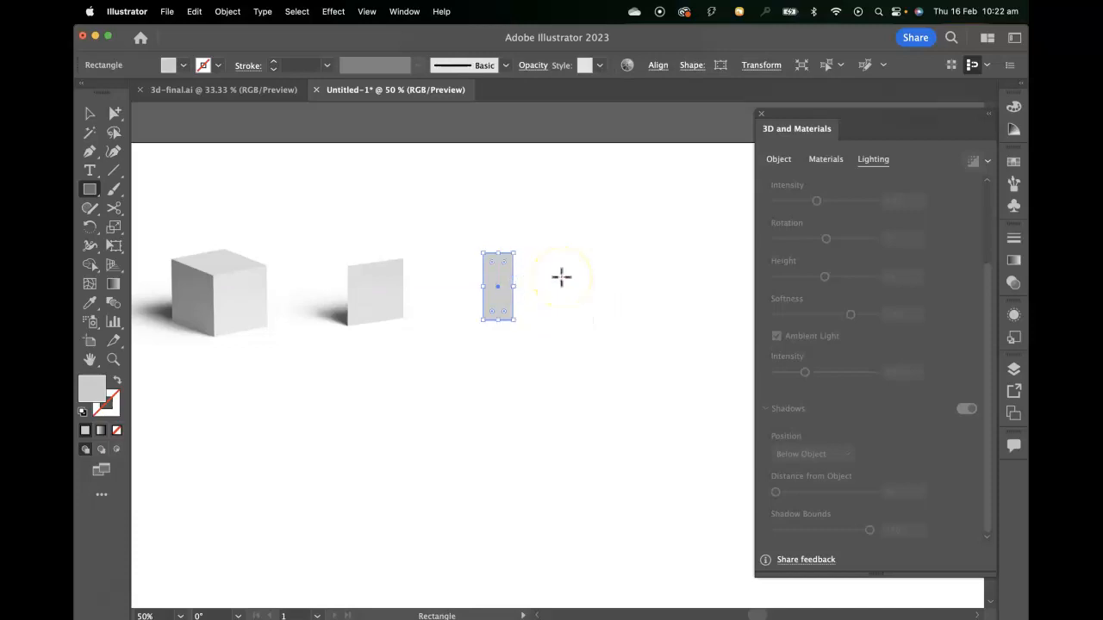
{"action": "left_click", "coordinate": [779, 160]}
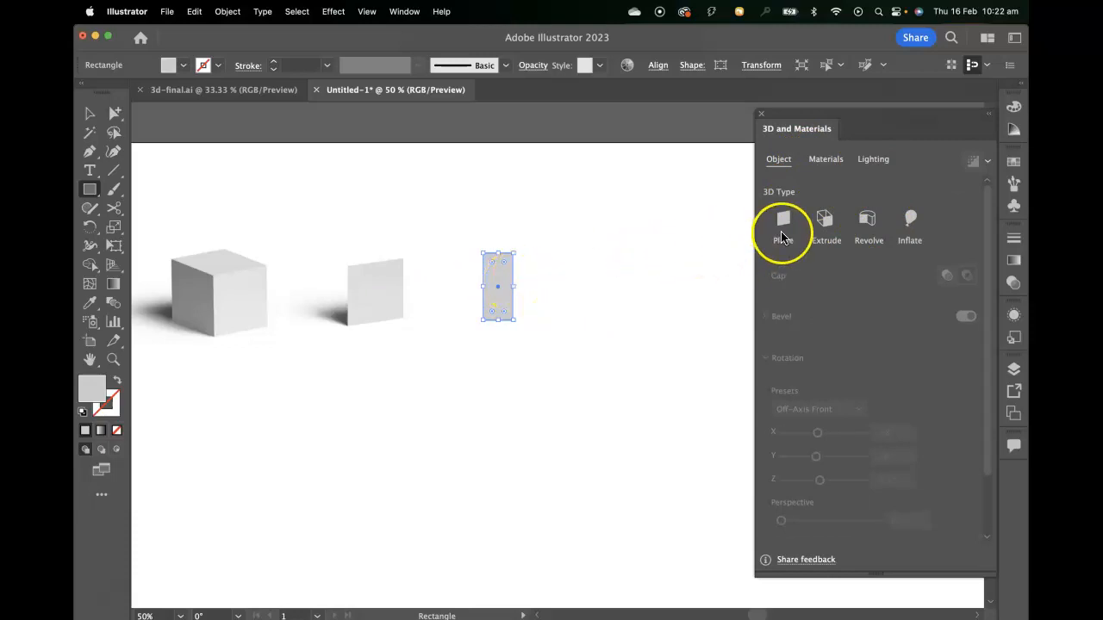
{"action": "left_click", "coordinate": [869, 220]}
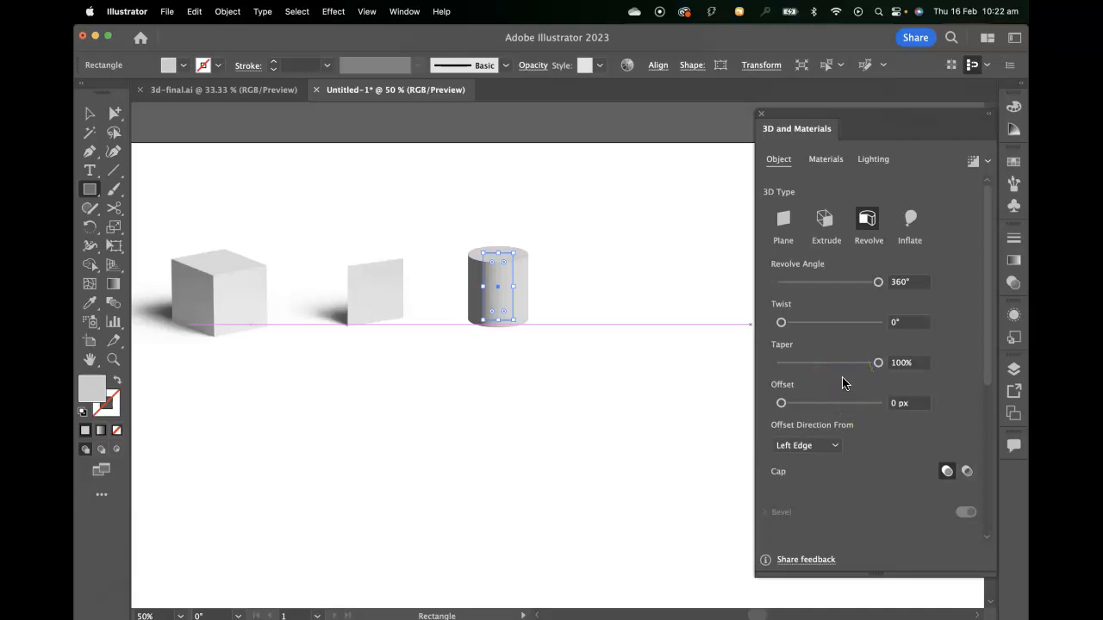
- Try the cylinder's offset direction, revolve angle, twist and taper, ending at Left Edge, 360°, 0° and 100%
{"action": "left_click", "coordinate": [809, 445]}
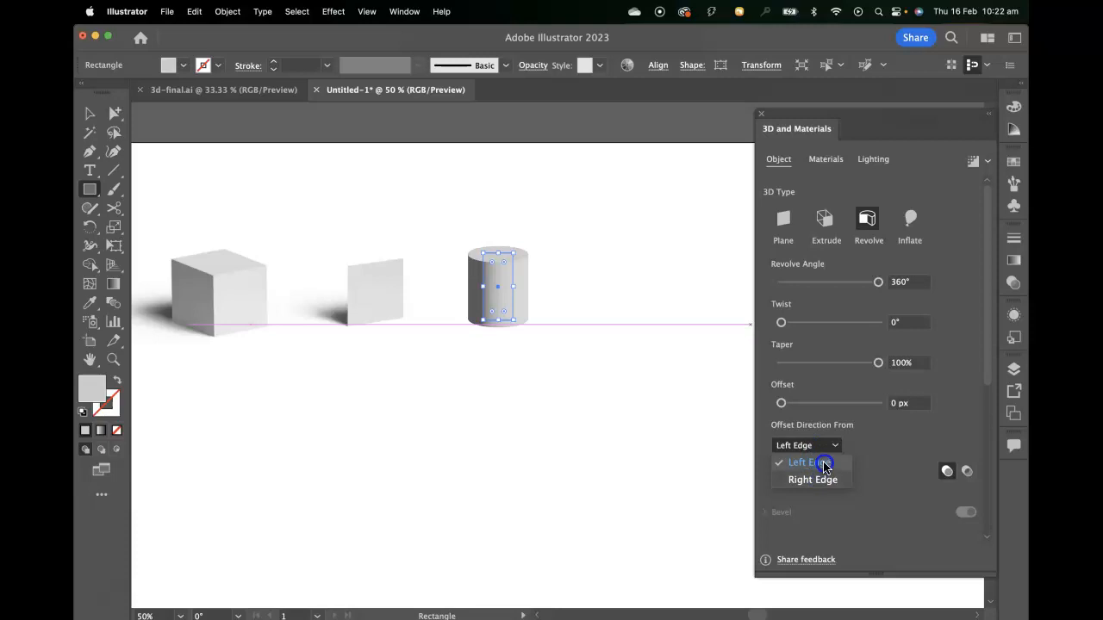
{"action": "left_click", "coordinate": [825, 463]}
{"action": "mouse_move", "coordinate": [876, 286]}
{"action": "left_mouse_down"}
{"action": "mouse_move", "coordinate": [807, 291]}
{"action": "mouse_move", "coordinate": [889, 289]}
{"action": "left_mouse_up"}
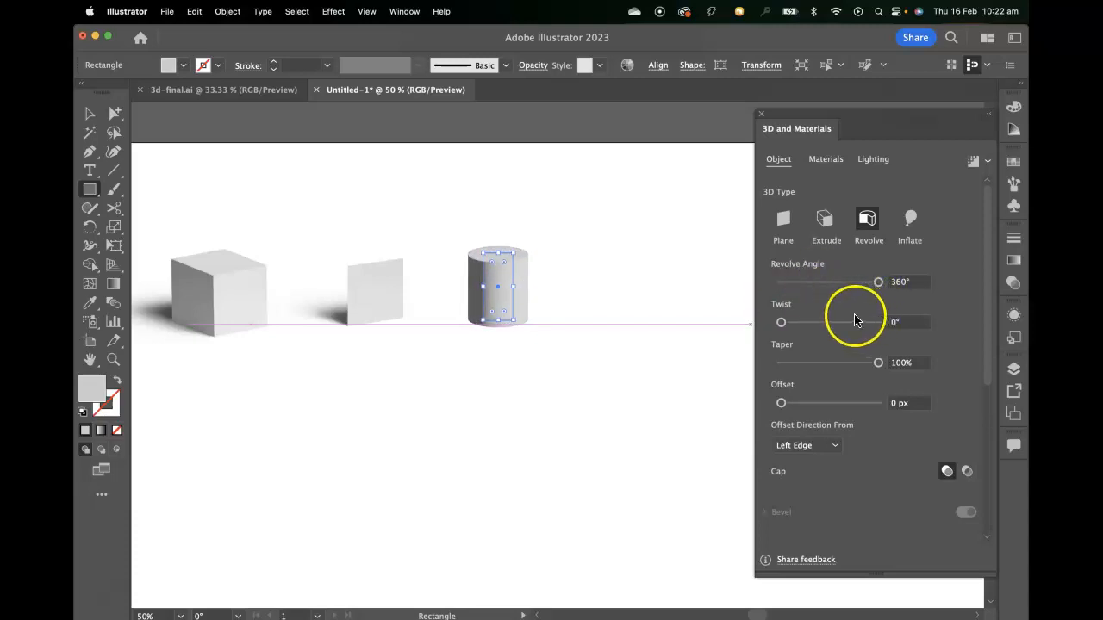
{"action": "left_click_drag", "start_coordinate": [781, 322], "coordinate": [780, 322]}
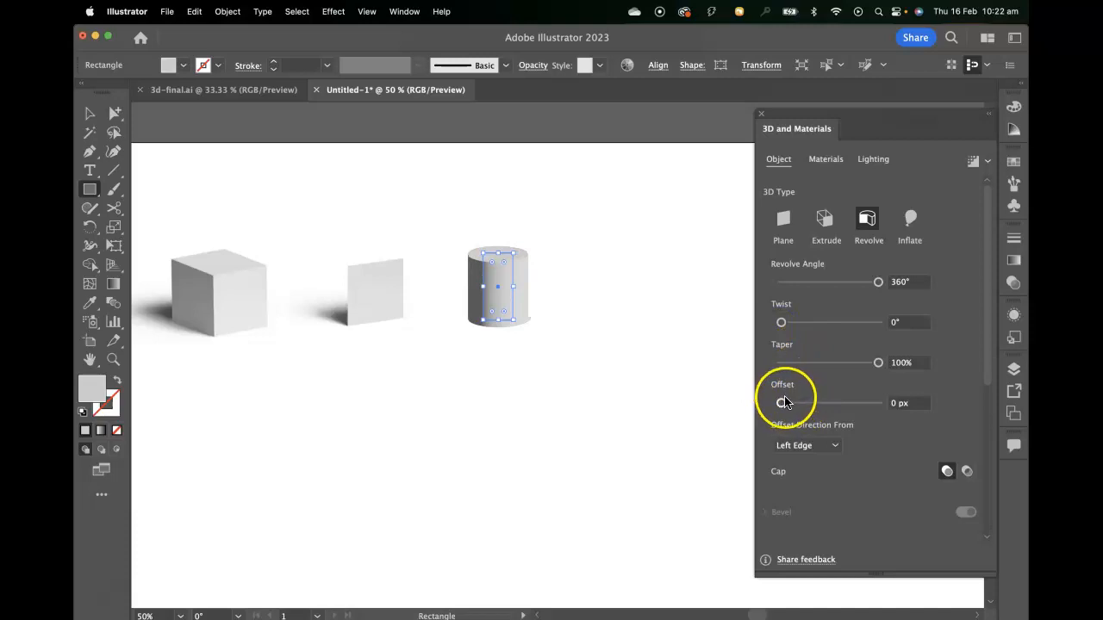
{"action": "left_click_drag", "start_coordinate": [878, 363], "coordinate": [915, 361]}
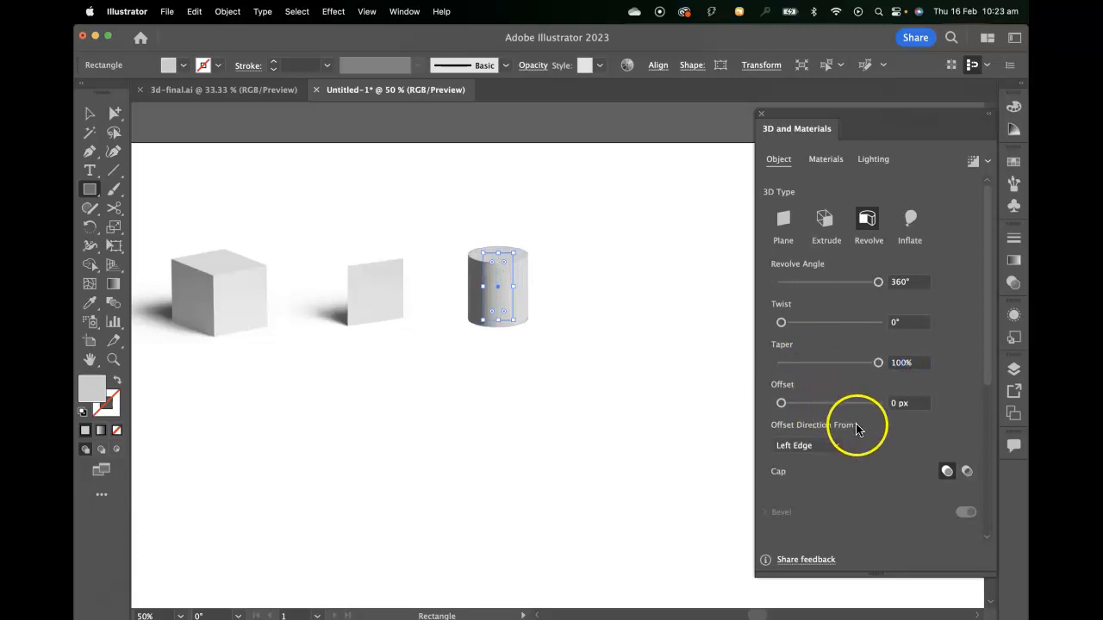
- Try the Front rotation preset on the cylinder with custom axis rotation, and undo the axis changes
{"action": "scroll", "coordinate": [853, 431], "scroll_direction": "down", "scroll_amount": 2}
{"action": "scroll", "coordinate": [894, 460], "scroll_direction": "down", "scroll_amount": 2}
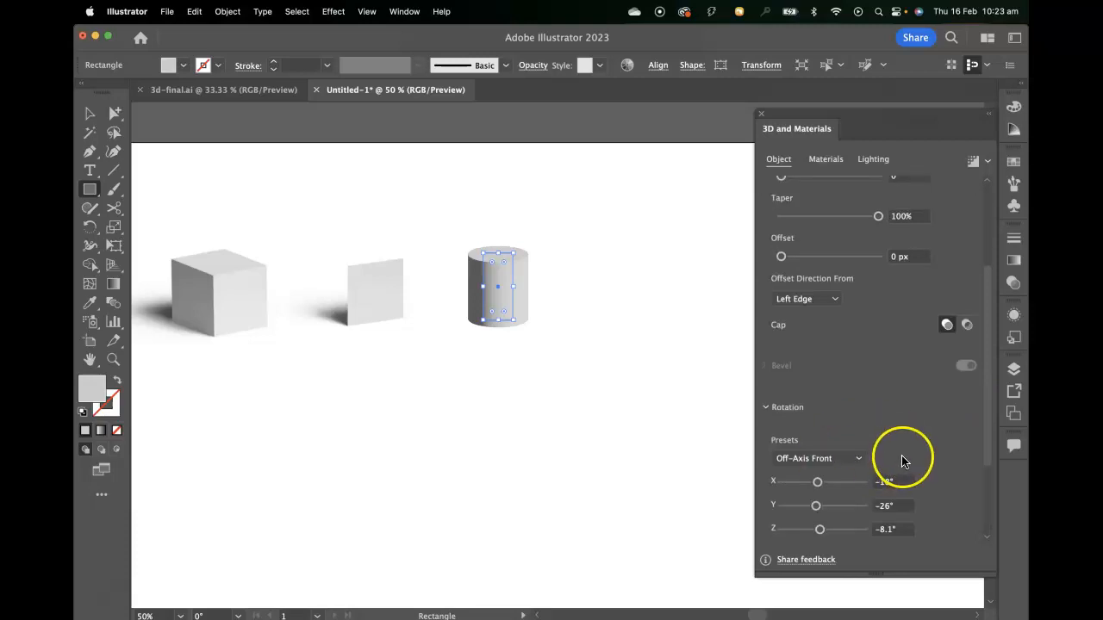
{"action": "scroll", "coordinate": [901, 456], "scroll_direction": "down", "scroll_amount": 3}
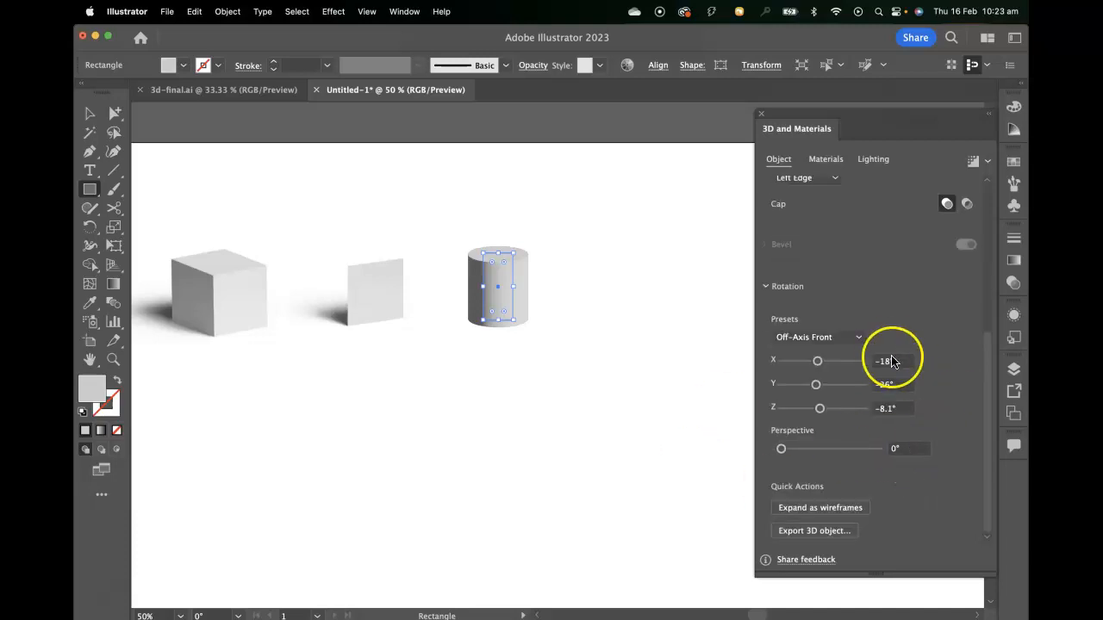
{"action": "left_click", "coordinate": [844, 339]}
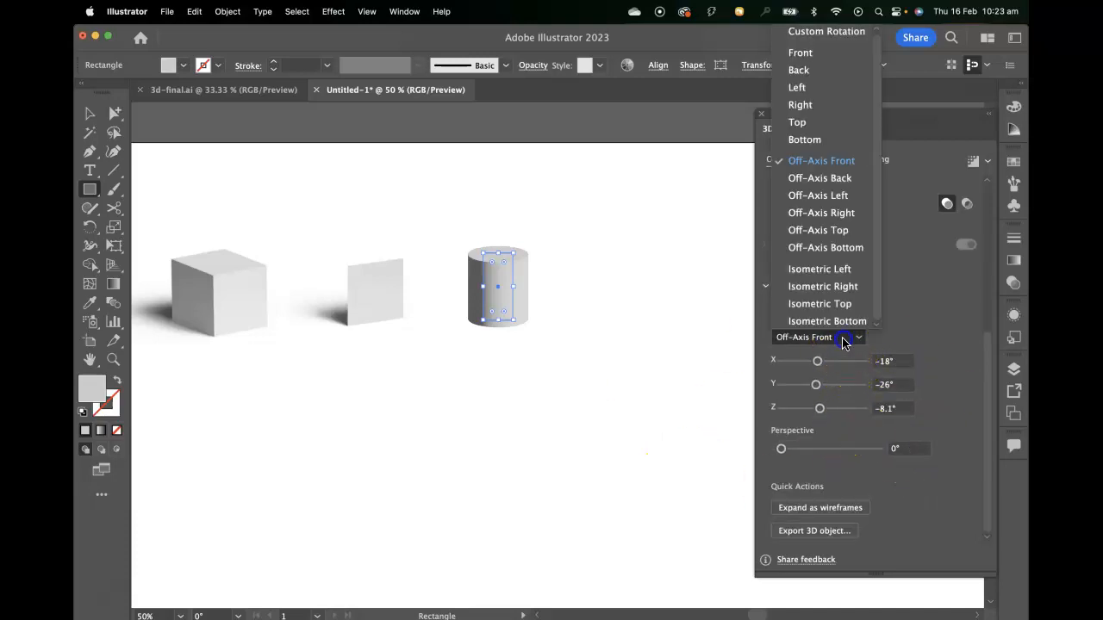
{"action": "left_click", "coordinate": [823, 52]}
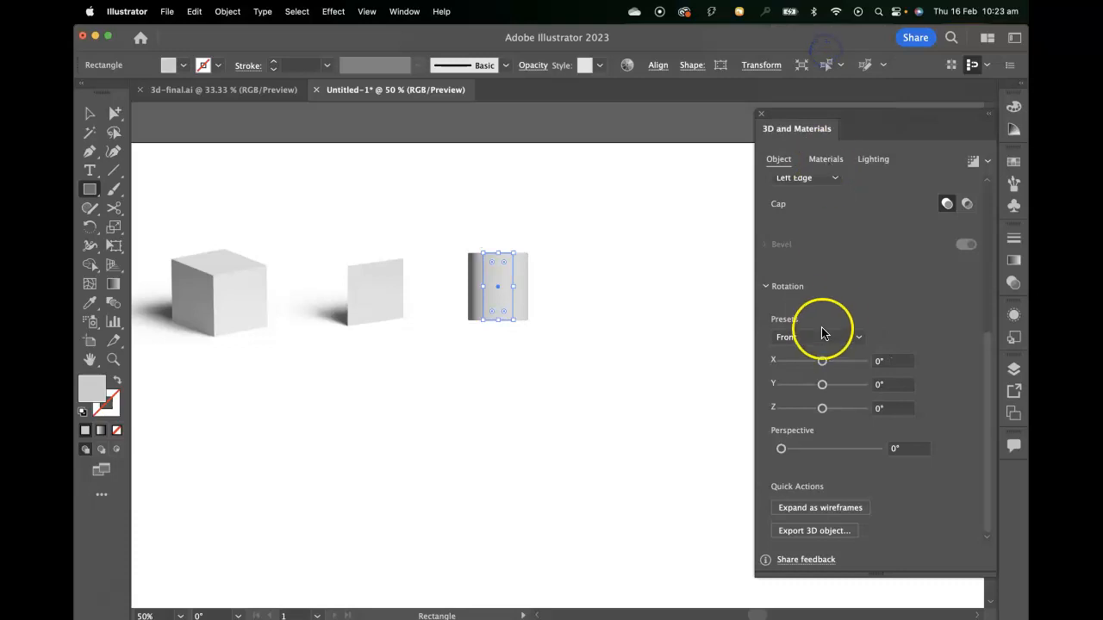
{"action": "left_click_drag", "start_coordinate": [821, 361], "coordinate": [843, 385]}
{"action": "key", "text": "super+z"}
{"action": "key", "text": "super+z"}
{"action": "left_click", "coordinate": [852, 376]}
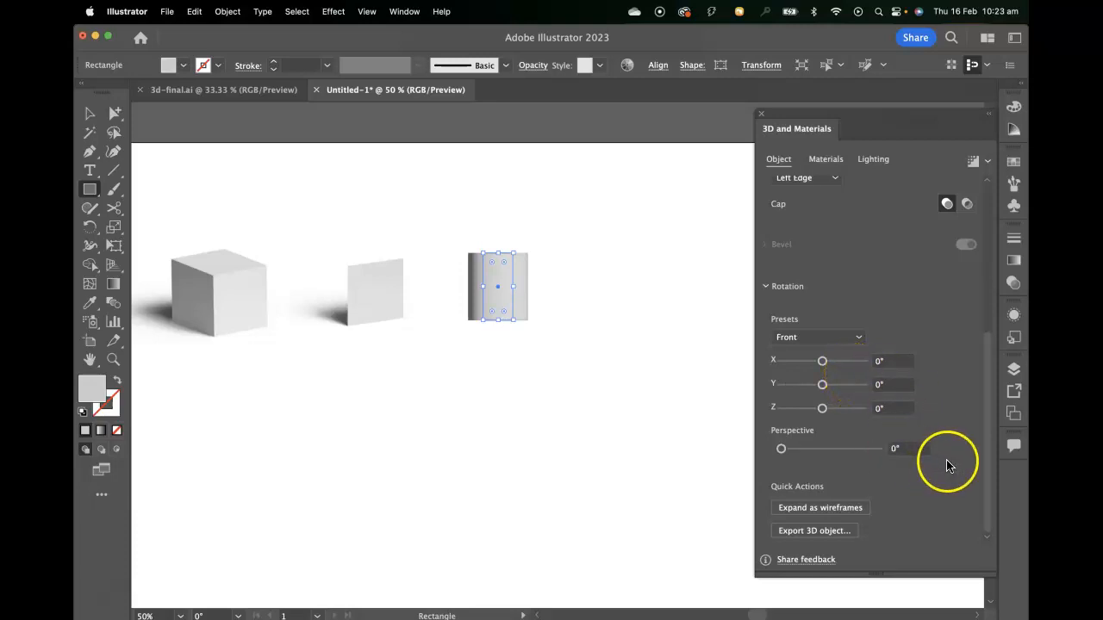
- Set the cylinder's rotation preset to Off-Axis Front
{"action": "scroll", "coordinate": [949, 464], "scroll_direction": "up", "scroll_amount": 5}
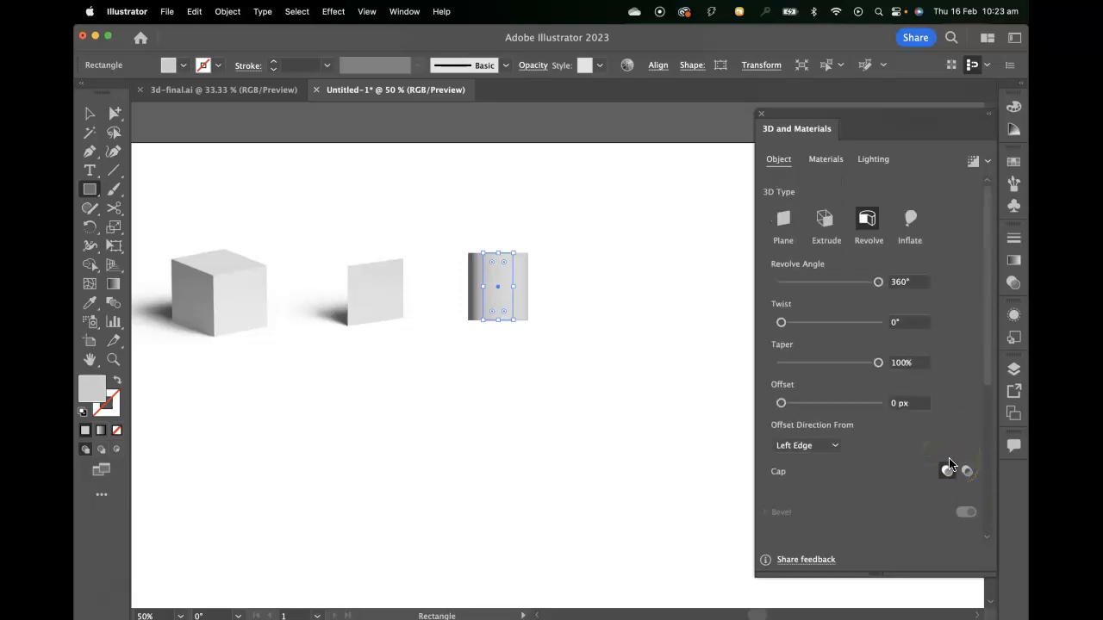
{"action": "left_click", "coordinate": [949, 463]}
{"action": "scroll", "coordinate": [873, 357], "scroll_direction": "down", "scroll_amount": 5}
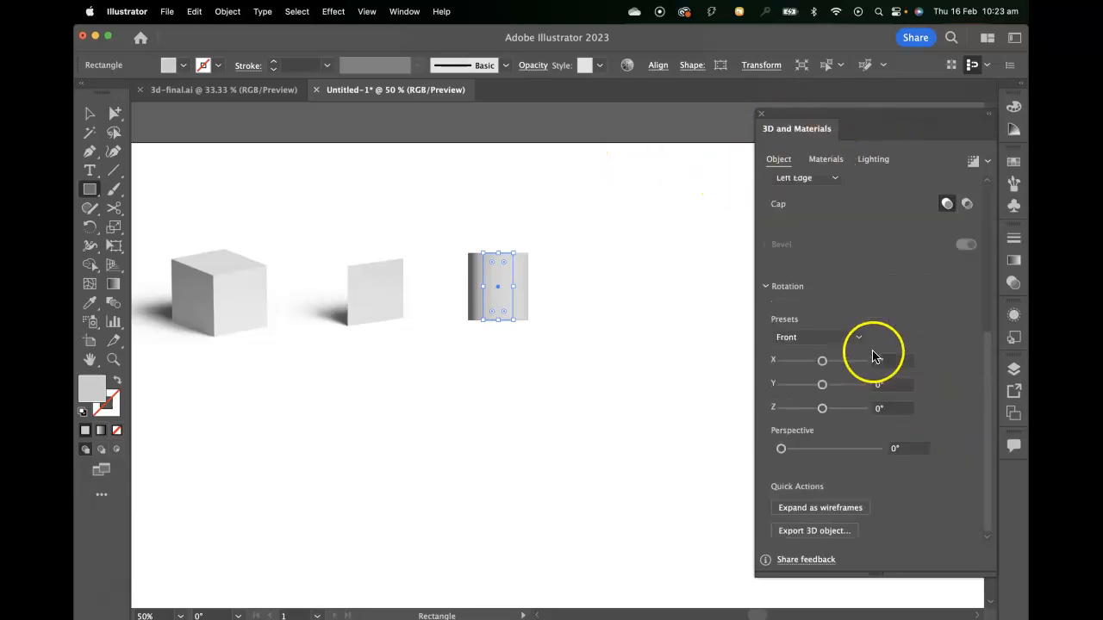
{"action": "left_click", "coordinate": [813, 336]}
{"action": "left_click", "coordinate": [826, 164]}
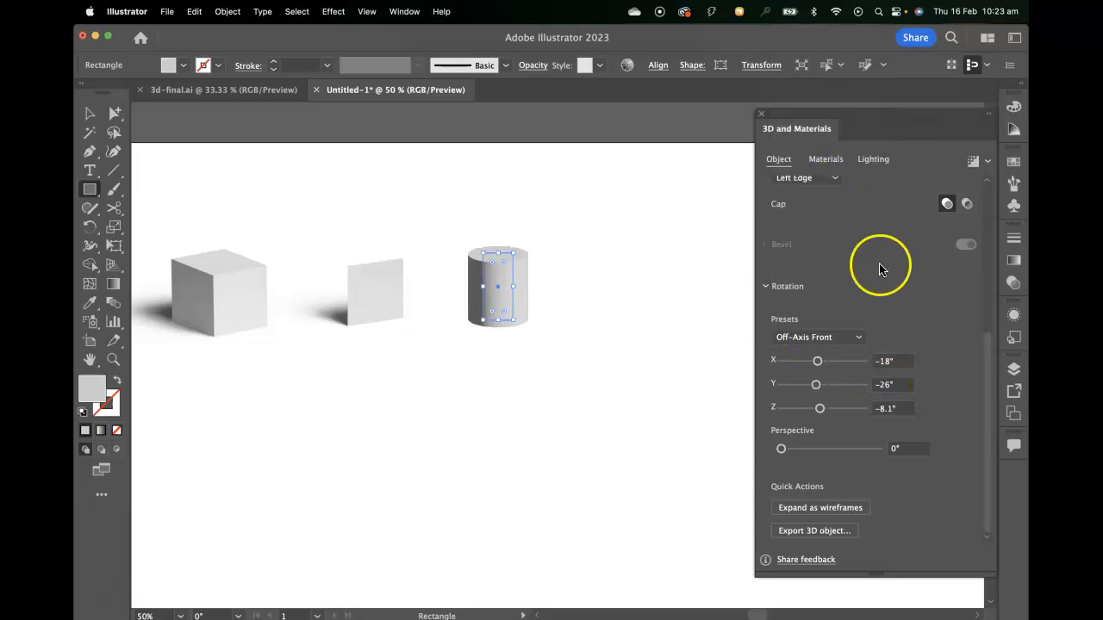
- Enable shadows for the cylinder in the lighting settings, with the shadow position set to Below Object
{"action": "left_click", "coordinate": [873, 158]}
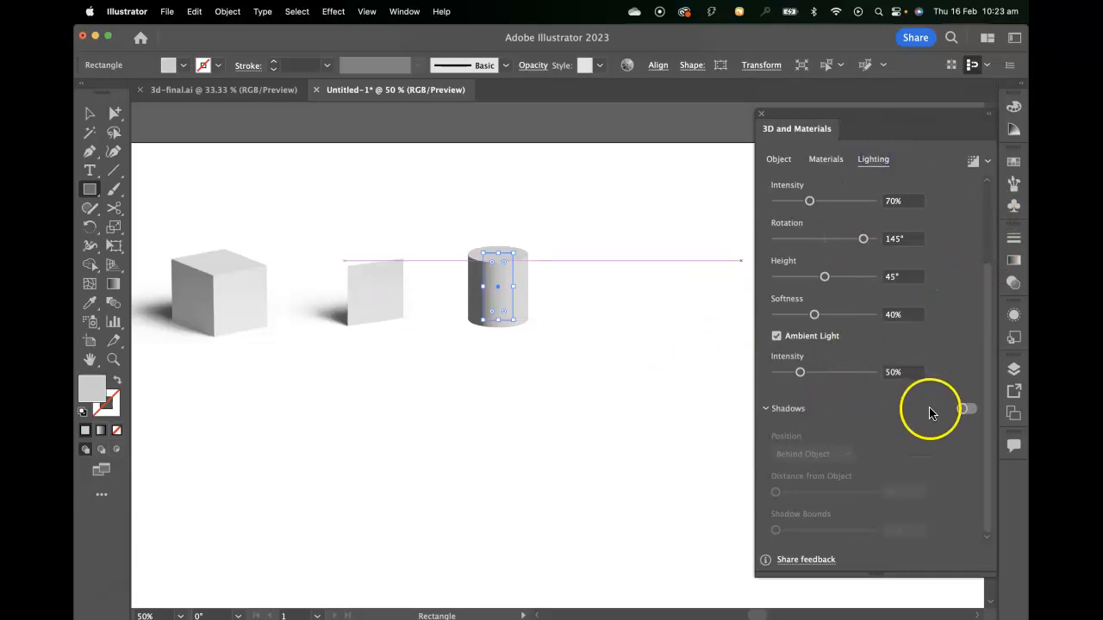
{"action": "left_click", "coordinate": [967, 410]}
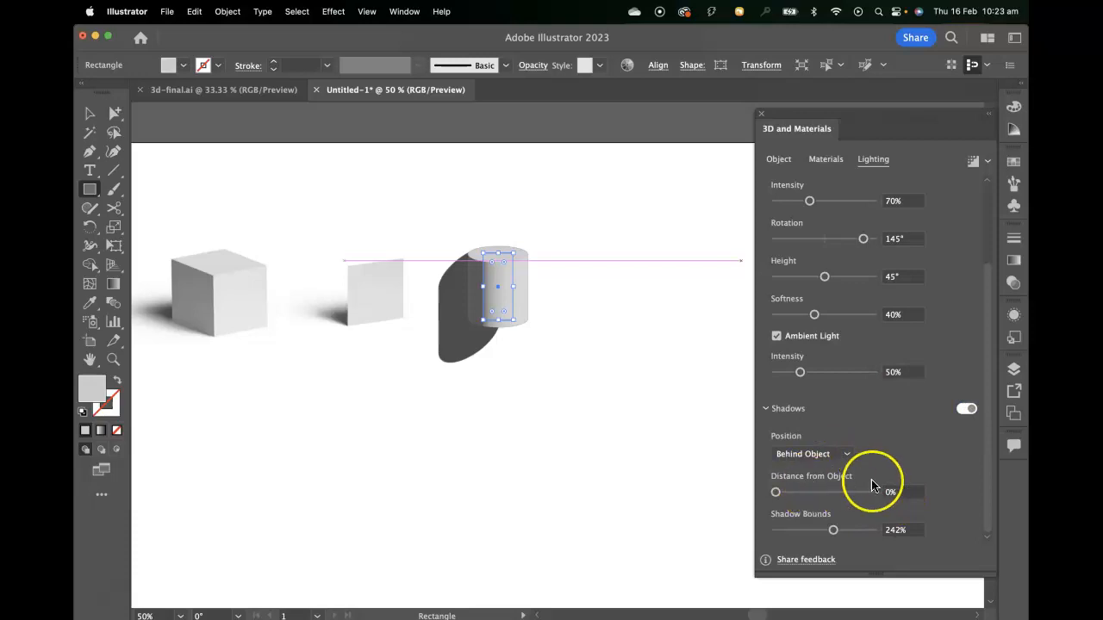
{"action": "left_click", "coordinate": [833, 457]}
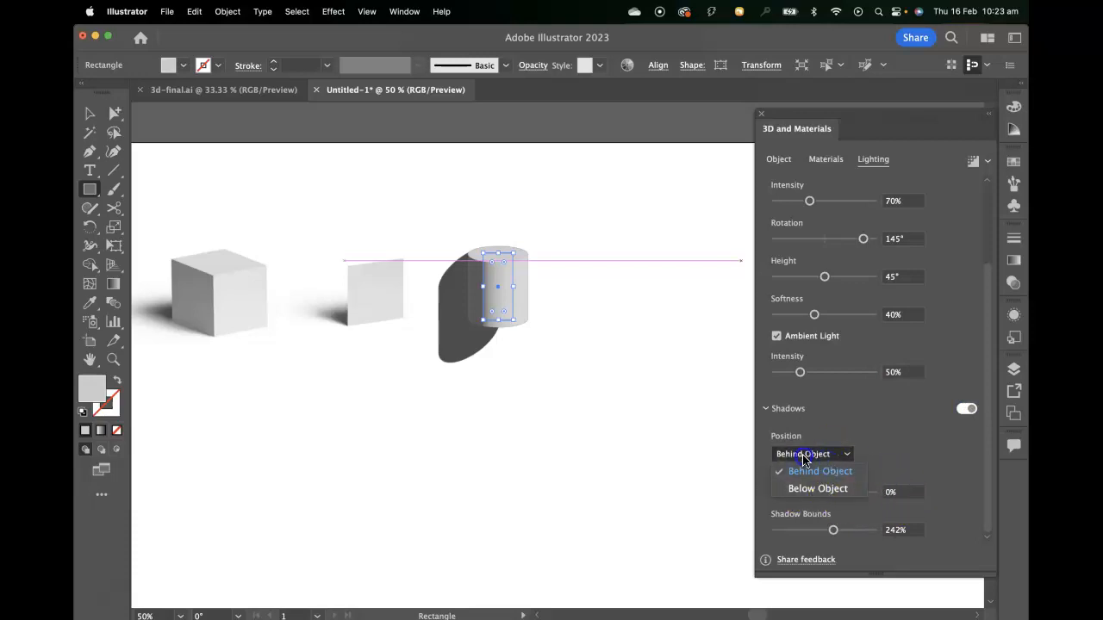
{"action": "left_click", "coordinate": [834, 496]}
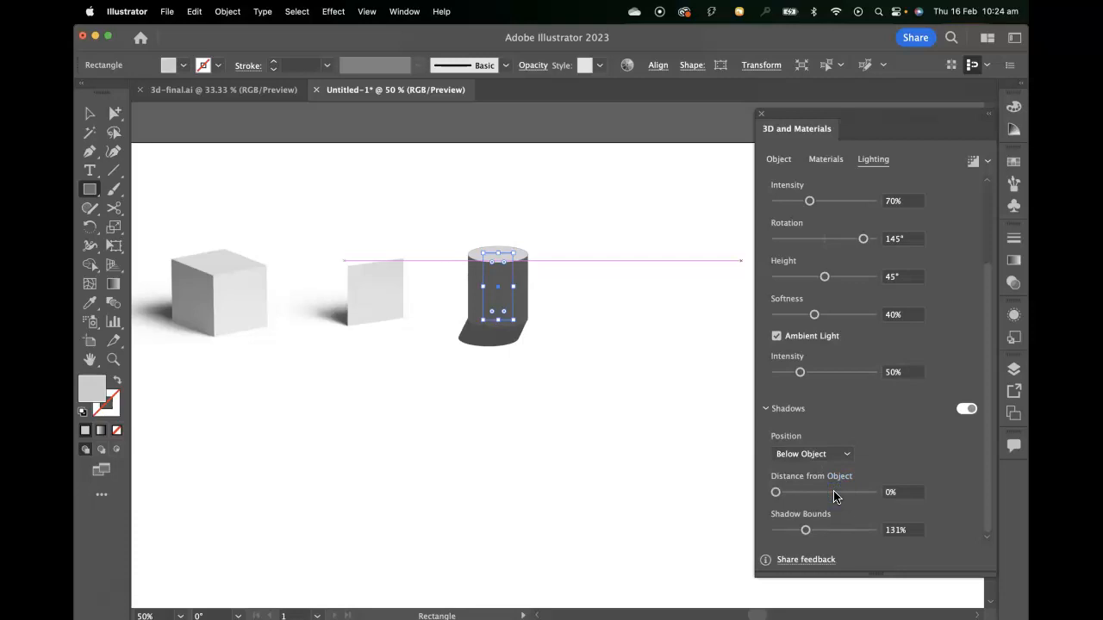
- Render the cylinder with ray tracing, using −5° light rotation, 84% softness and 400% shadow bounds
{"action": "left_click_drag", "start_coordinate": [861, 239], "coordinate": [824, 241]}
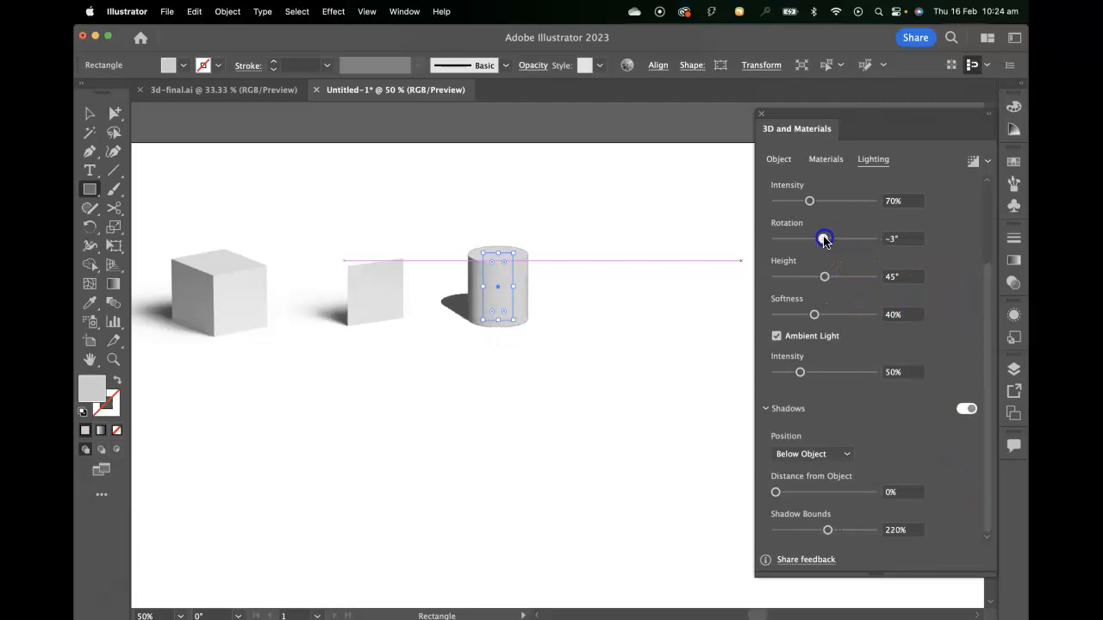
{"action": "left_click_drag", "start_coordinate": [814, 315], "coordinate": [843, 315]}
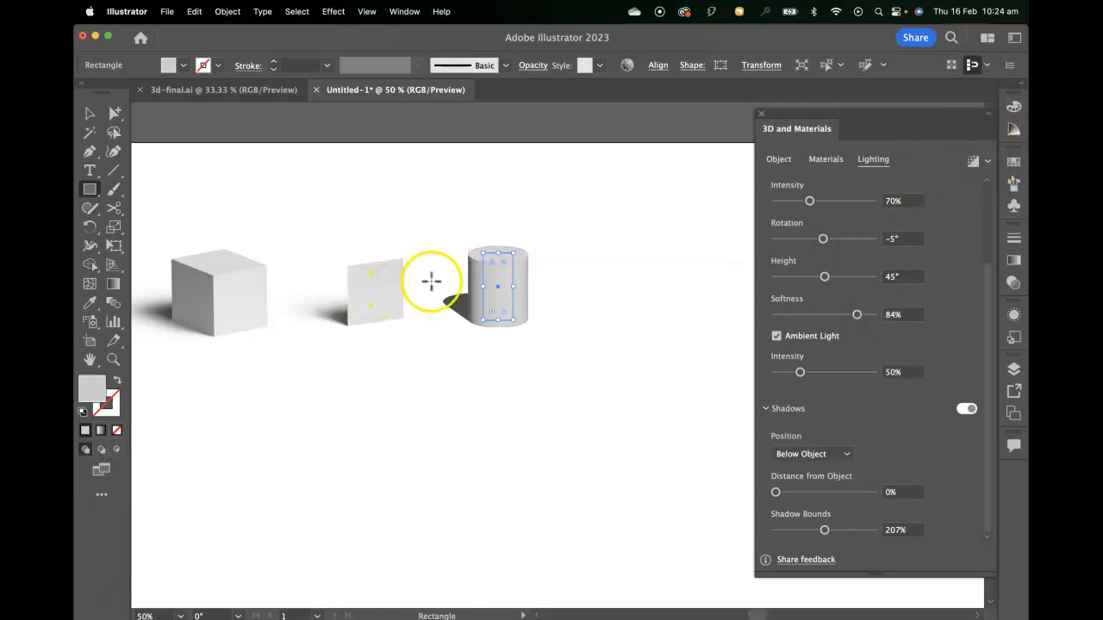
{"action": "left_click", "coordinate": [973, 163]}
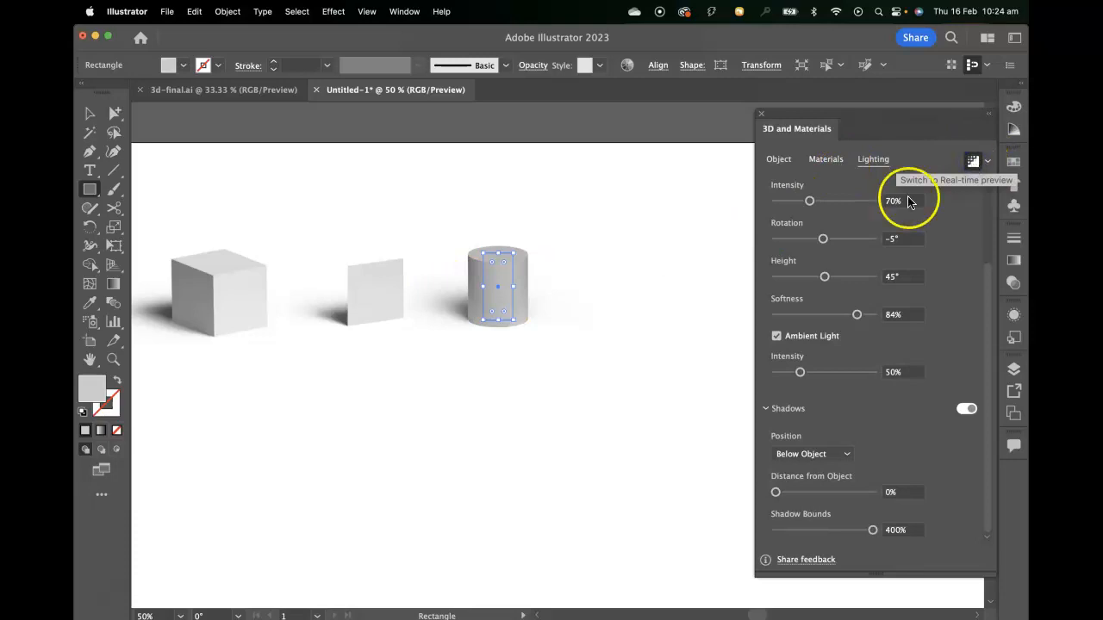
- Set the render quality to High and confirm the document raster effects resolution at Screen (72 ppi)
{"action": "left_click", "coordinate": [987, 161]}
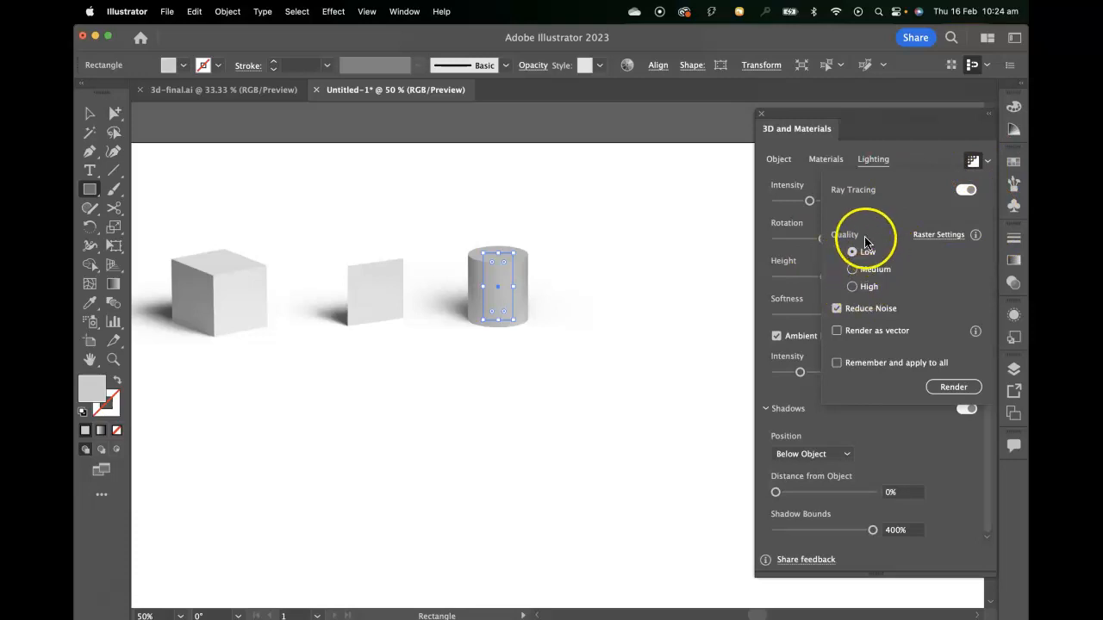
{"action": "left_click", "coordinate": [938, 235]}
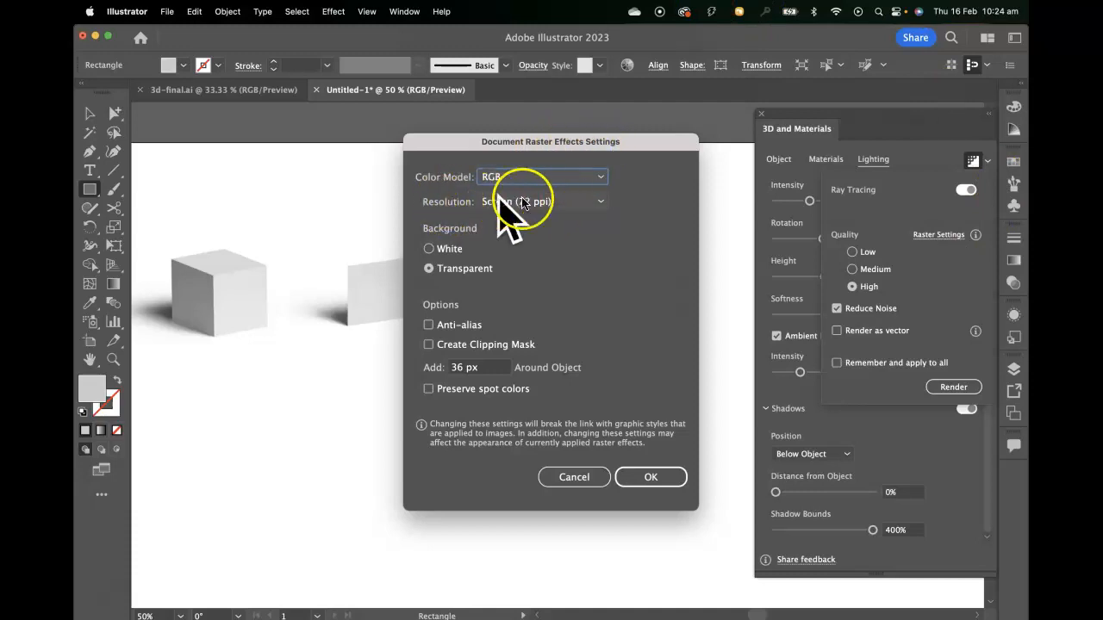
{"action": "left_click", "coordinate": [565, 205]}
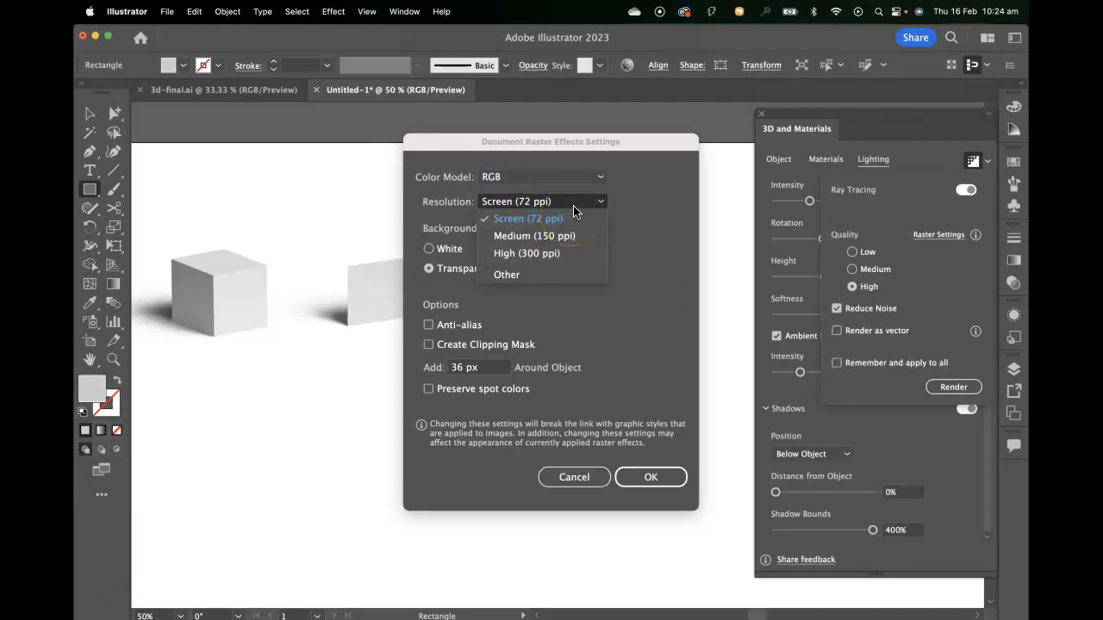
{"action": "left_click", "coordinate": [574, 207]}
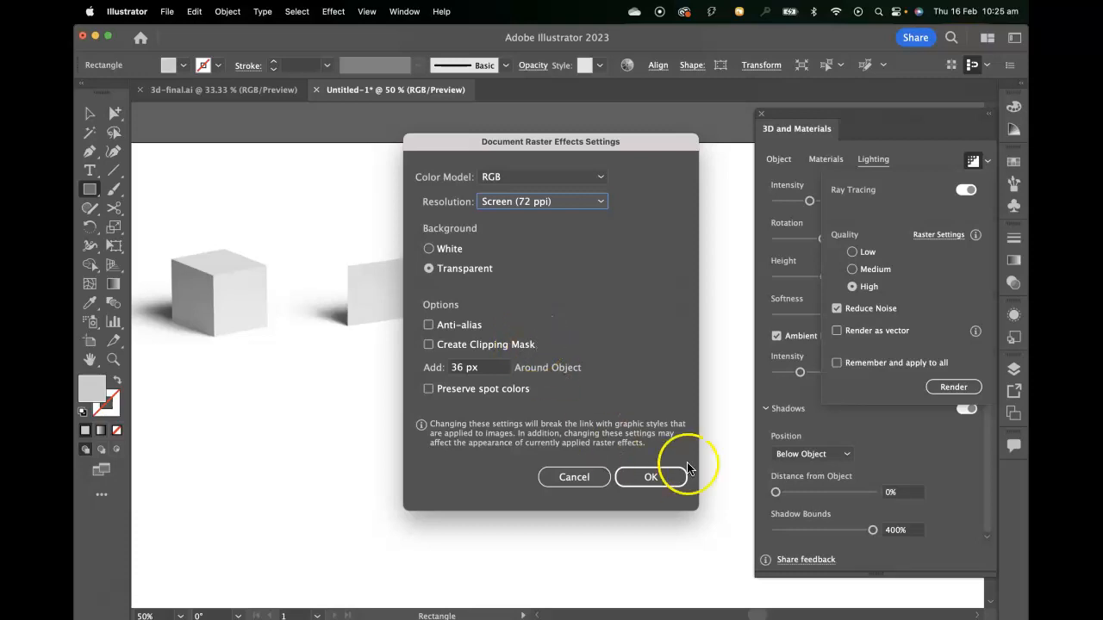
{"action": "left_click", "coordinate": [651, 479]}
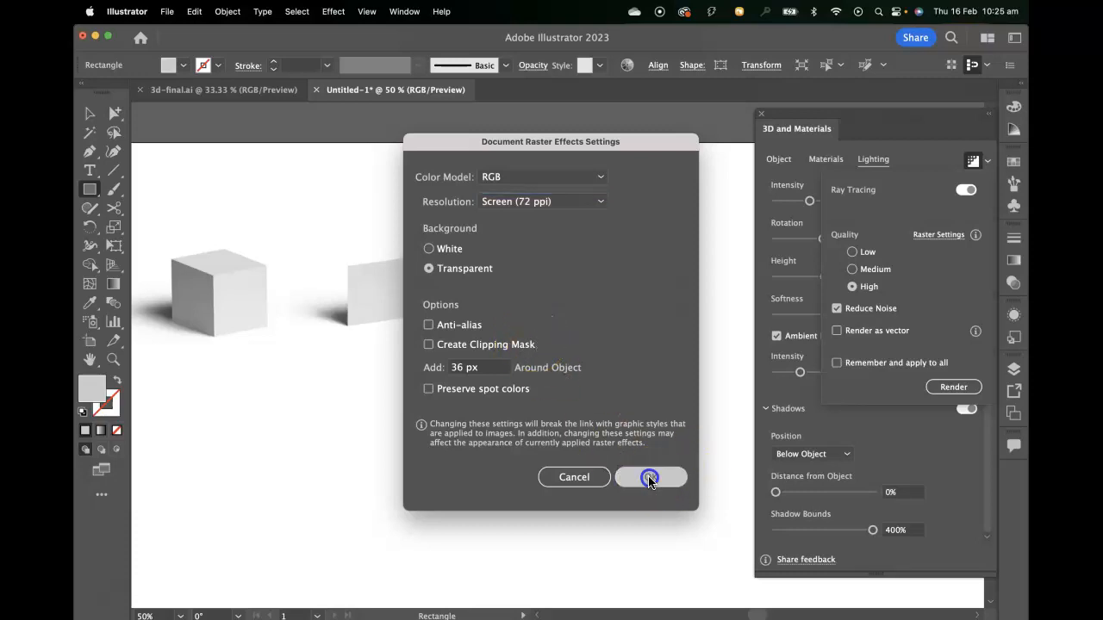
{"action": "left_click", "coordinate": [930, 428]}
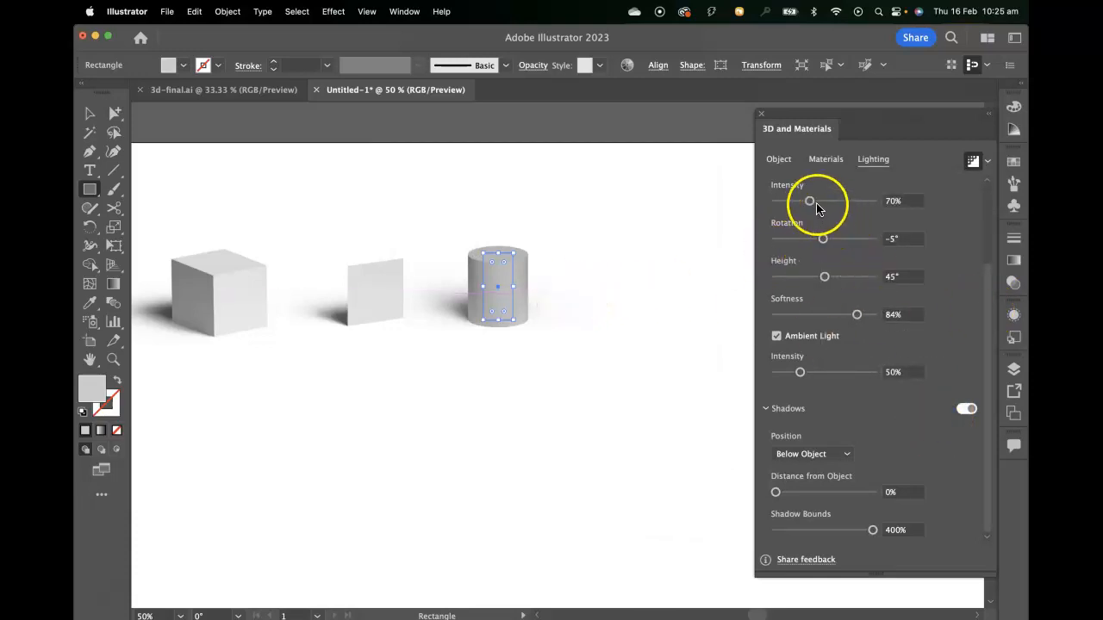
- Set the cylinder's light intensity to 79% and move the cylinder slightly farther from the plane
{"action": "left_click_drag", "start_coordinate": [810, 201], "coordinate": [814, 205]}
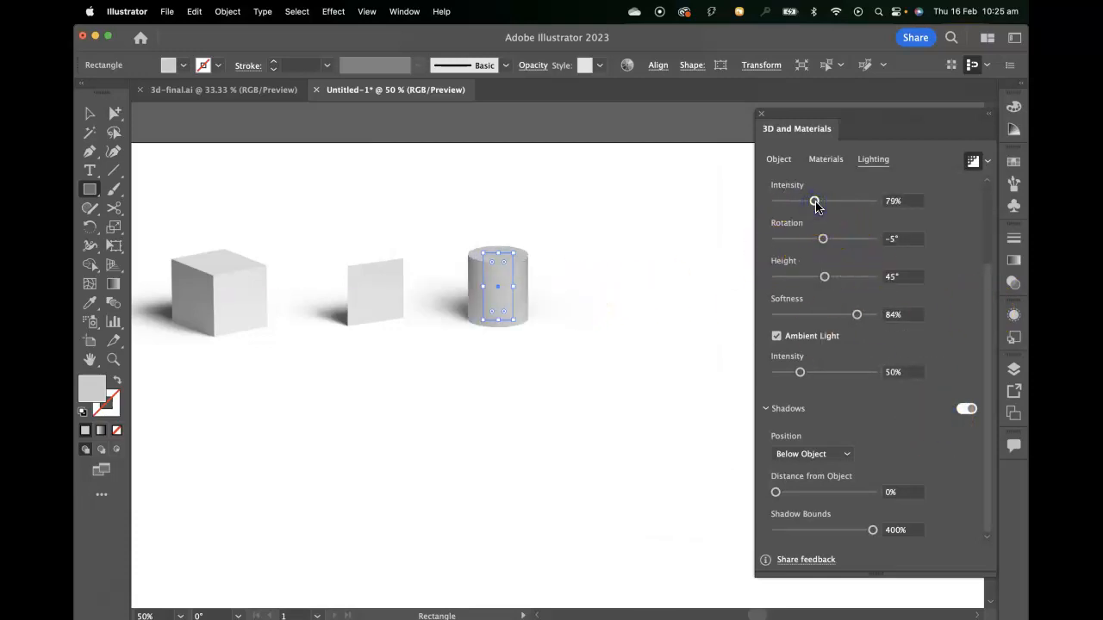
{"action": "left_click", "coordinate": [89, 113]}
{"action": "left_click_drag", "start_coordinate": [605, 296], "coordinate": [563, 314]}
{"action": "left_click_drag", "start_coordinate": [435, 351], "coordinate": [462, 351]}
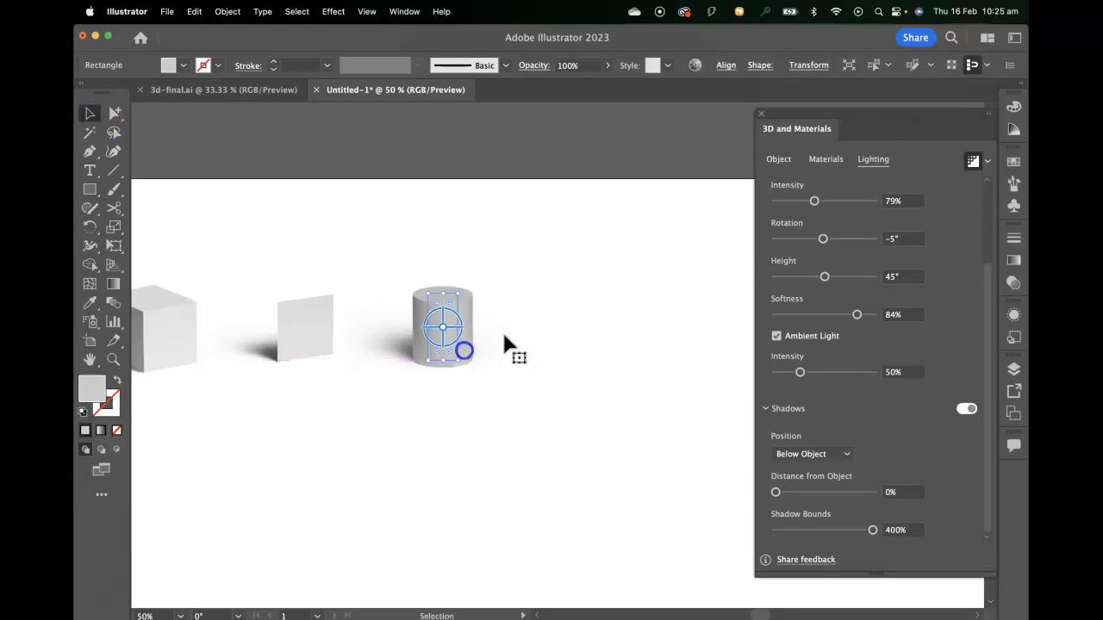
- Draw a square beside the cylinder and apply the Inflate 3D type to it
{"action": "left_click", "coordinate": [90, 190]}
{"action": "left_click_drag", "start_coordinate": [564, 300], "coordinate": [626, 348]}
{"action": "left_click", "coordinate": [780, 160]}
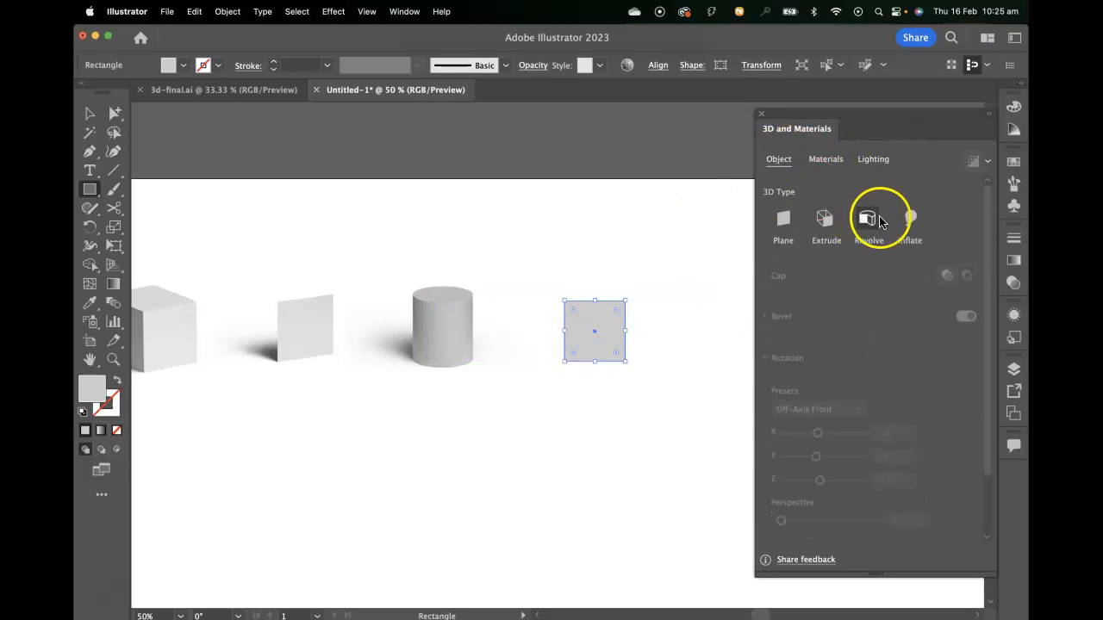
{"action": "left_click", "coordinate": [911, 219]}
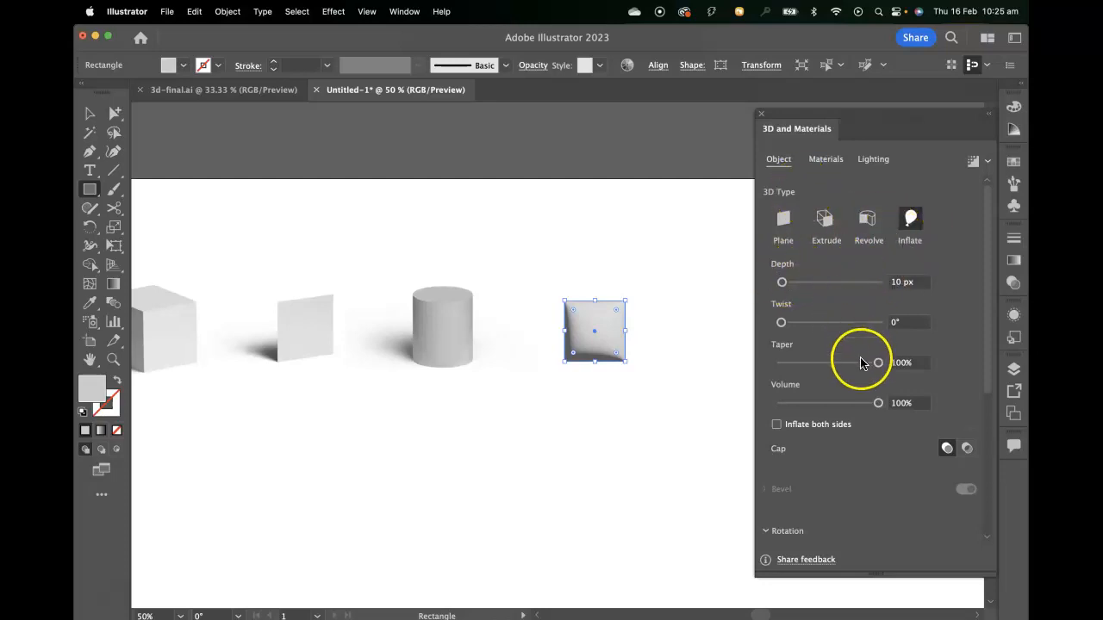
- Rotate the inflated square with the Off-Axis Front preset and set its depth to 0 px
{"action": "scroll", "coordinate": [850, 467], "scroll_direction": "down", "scroll_amount": 6}
{"action": "left_click", "coordinate": [826, 345]}
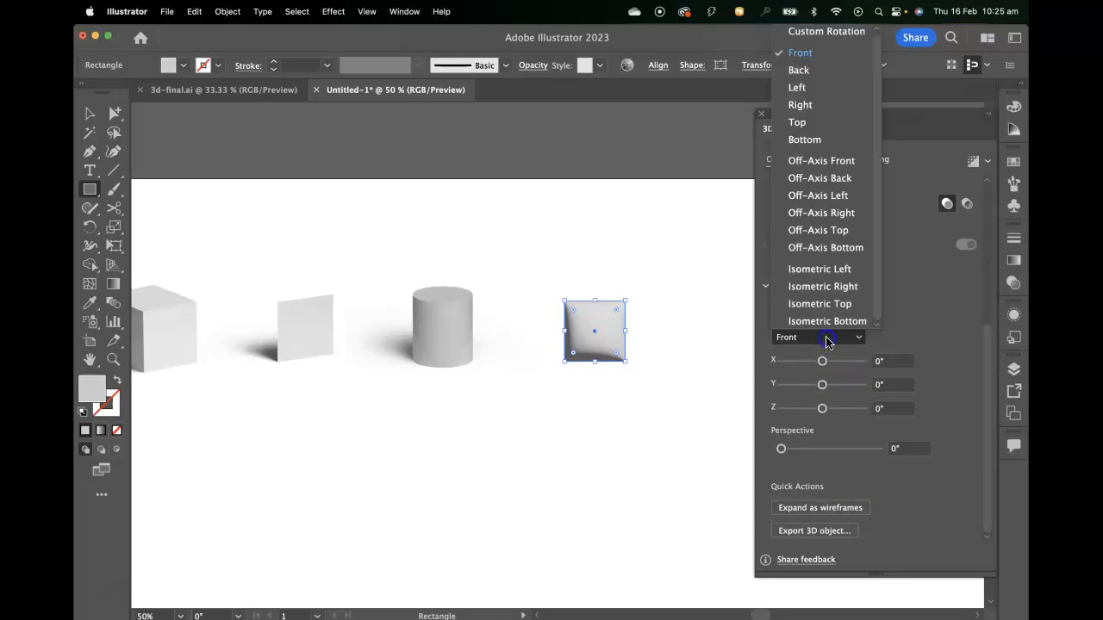
{"action": "left_click", "coordinate": [814, 159]}
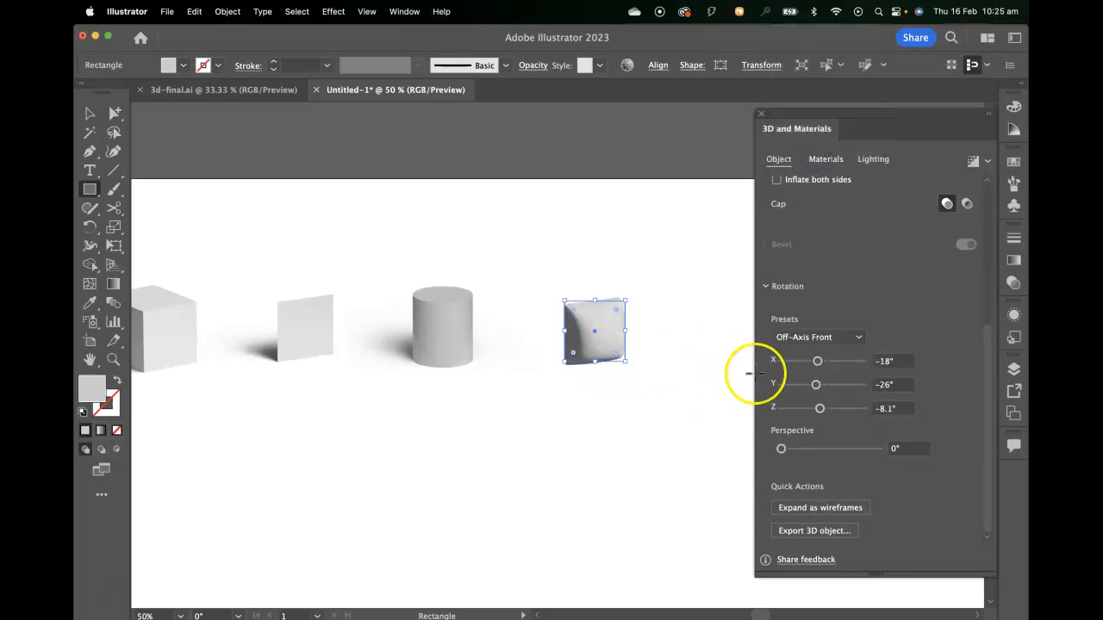
{"action": "scroll", "coordinate": [896, 327], "scroll_direction": "up", "scroll_amount": 6}
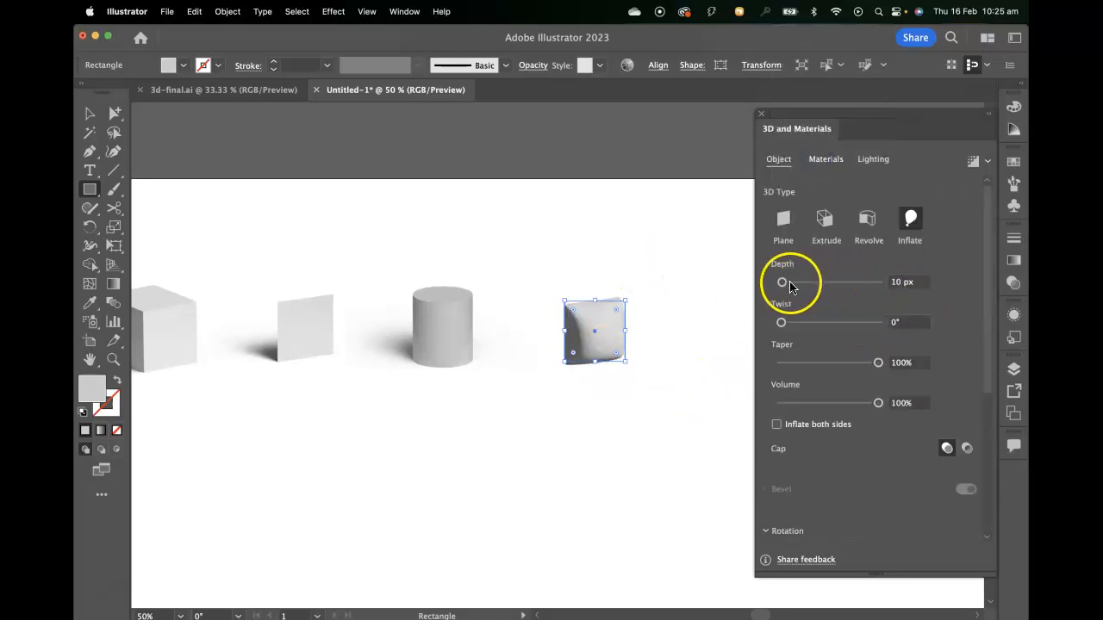
{"action": "left_click_drag", "start_coordinate": [786, 286], "coordinate": [736, 281]}
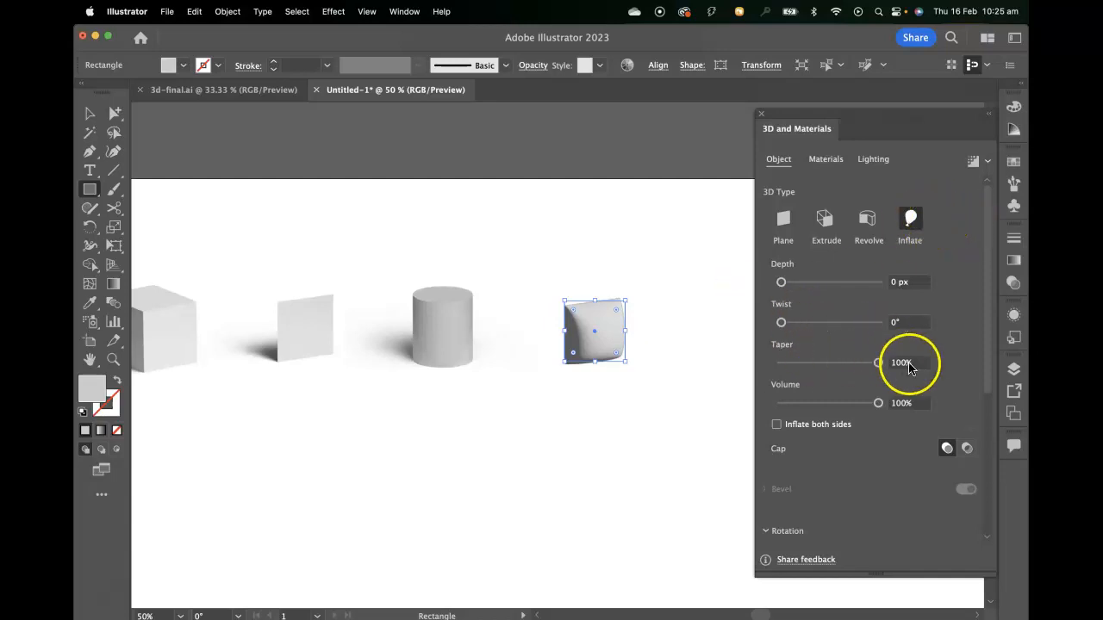
- Try a lower volume on the inflated square, return it to 100%, and enable inflating both sides
{"action": "scroll", "coordinate": [945, 369], "scroll_direction": "down", "scroll_amount": 3}
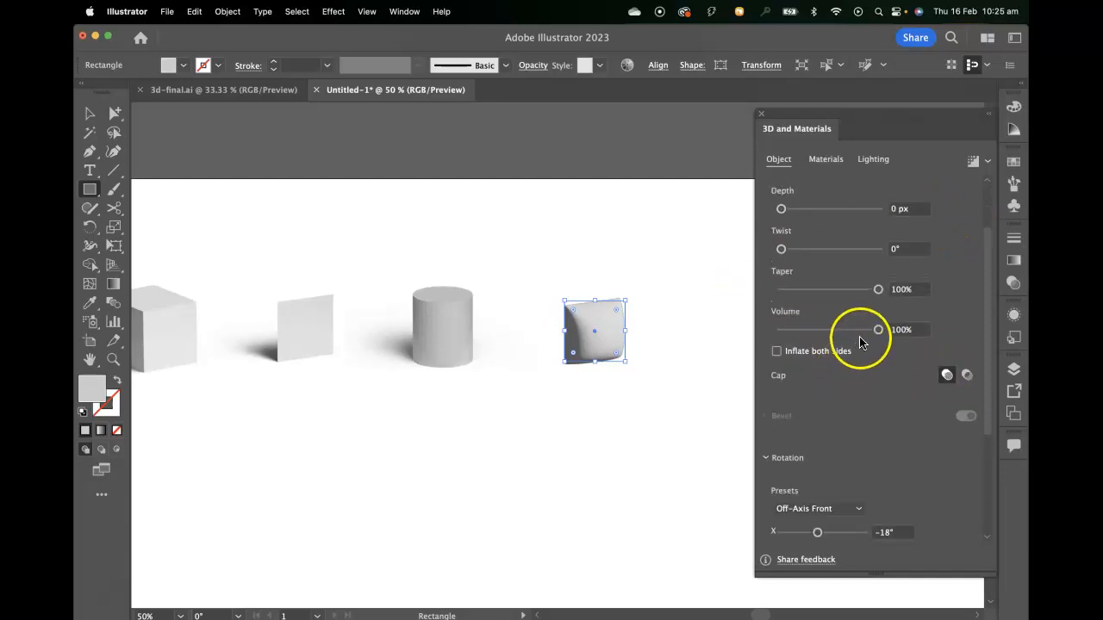
{"action": "left_click_drag", "start_coordinate": [877, 329], "coordinate": [824, 332]}
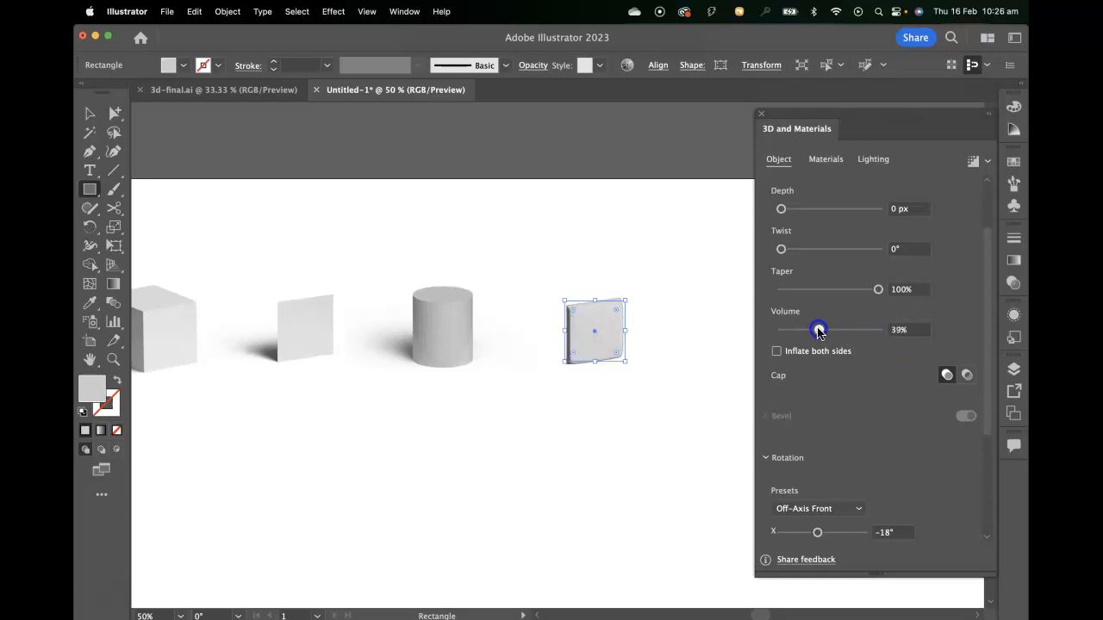
{"action": "left_click_drag", "start_coordinate": [802, 330], "coordinate": [894, 330]}
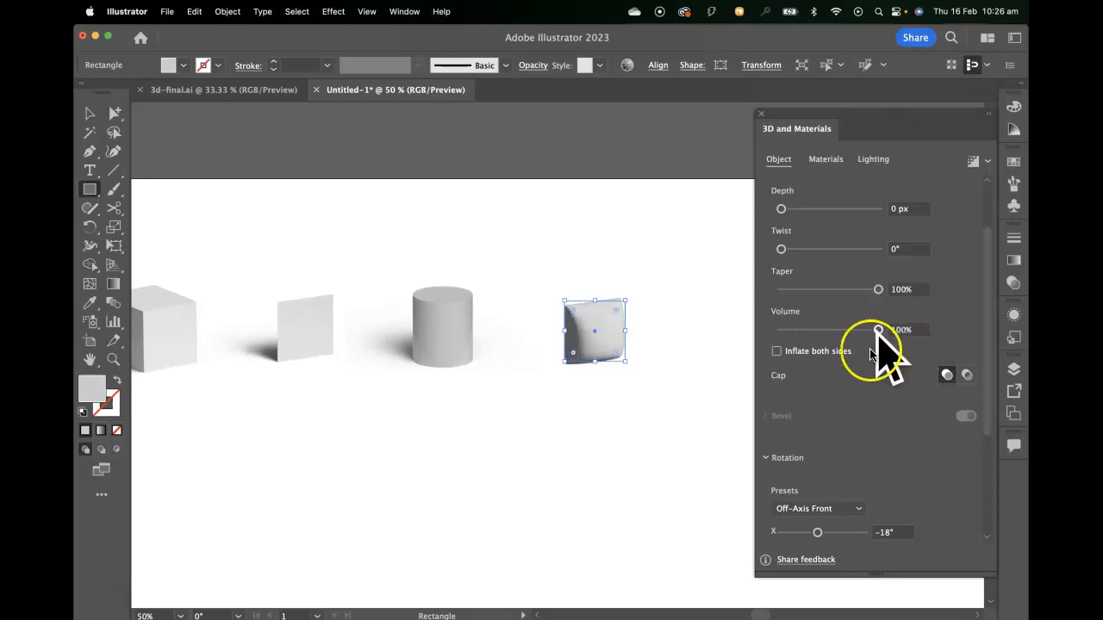
{"action": "left_click", "coordinate": [777, 352]}
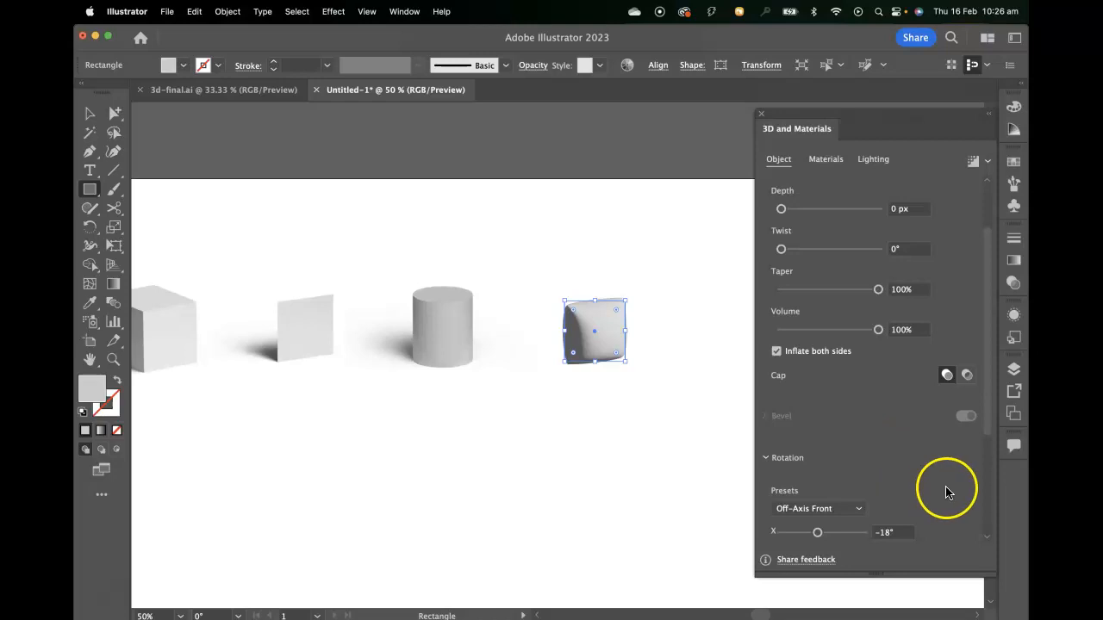
- Try a different manual rotation on the inflated square and undo it
{"action": "scroll", "coordinate": [948, 488], "scroll_direction": "down", "scroll_amount": 2}
{"action": "mouse_move", "coordinate": [820, 484]}
{"action": "left_mouse_down"}
{"action": "mouse_move", "coordinate": [857, 482]}
{"action": "mouse_move", "coordinate": [783, 484]}
{"action": "mouse_move", "coordinate": [837, 482]}
{"action": "mouse_move", "coordinate": [784, 481]}
{"action": "mouse_move", "coordinate": [825, 480]}
{"action": "left_mouse_up"}
{"action": "key", "text": "super+z"}
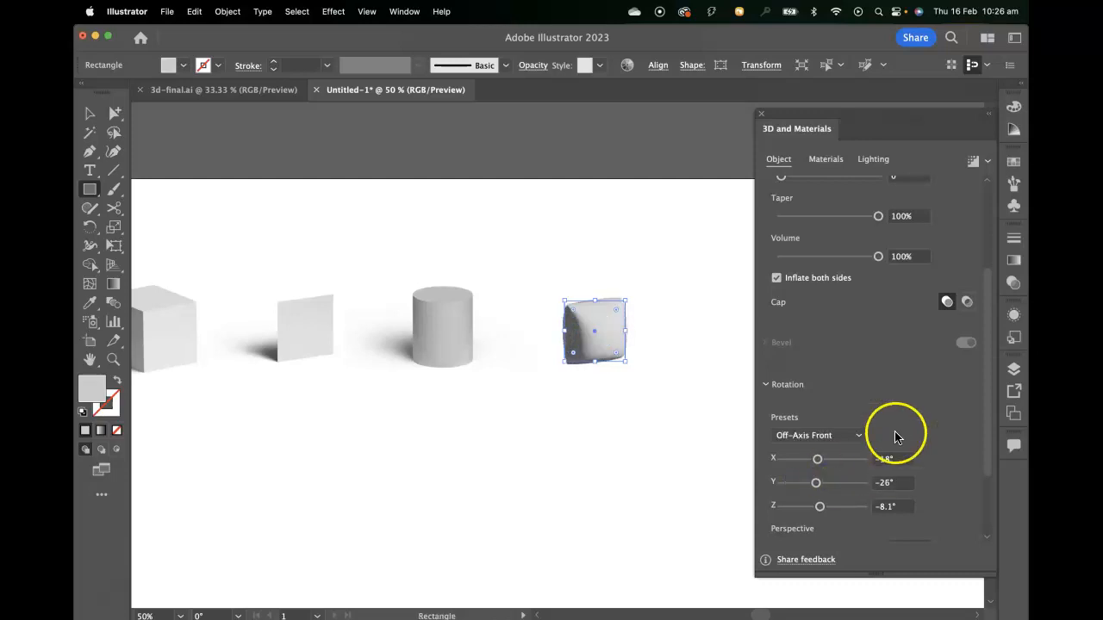
- Add a shadow to the inflated square and position it below the object
{"action": "left_click", "coordinate": [873, 160]}
{"action": "left_click", "coordinate": [866, 160]}
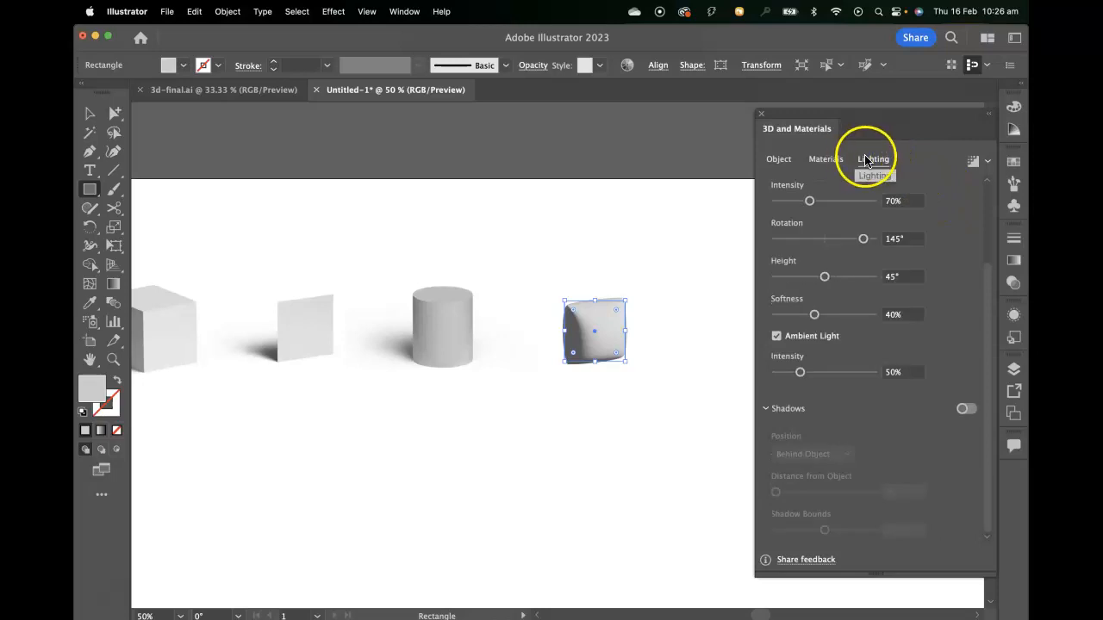
{"action": "left_click", "coordinate": [965, 410]}
{"action": "left_click", "coordinate": [810, 453]}
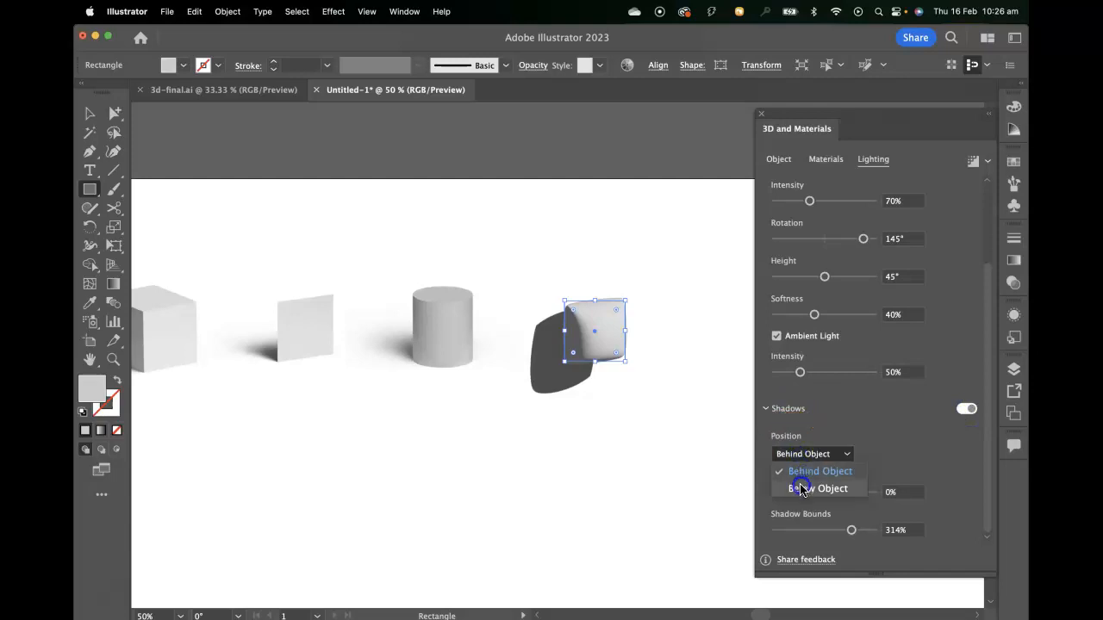
{"action": "left_click", "coordinate": [800, 489]}
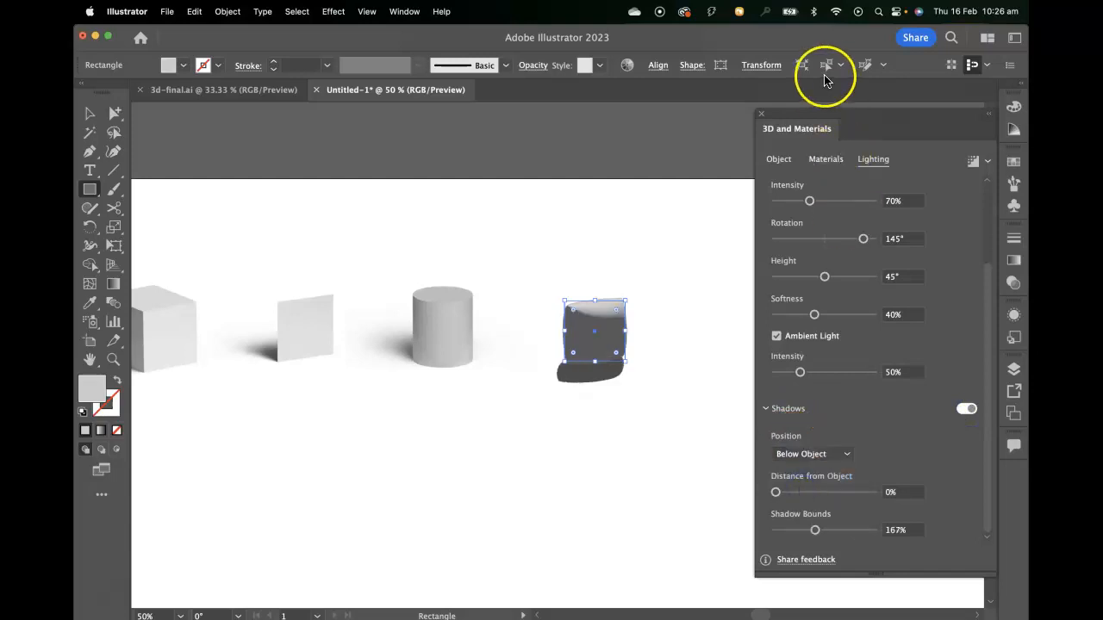
- Render the inflated square with ray tracing, using −9° light rotation, 83% softness, 95% light intensity and 400% shadow bounds
{"action": "left_click_drag", "start_coordinate": [858, 239], "coordinate": [821, 240]}
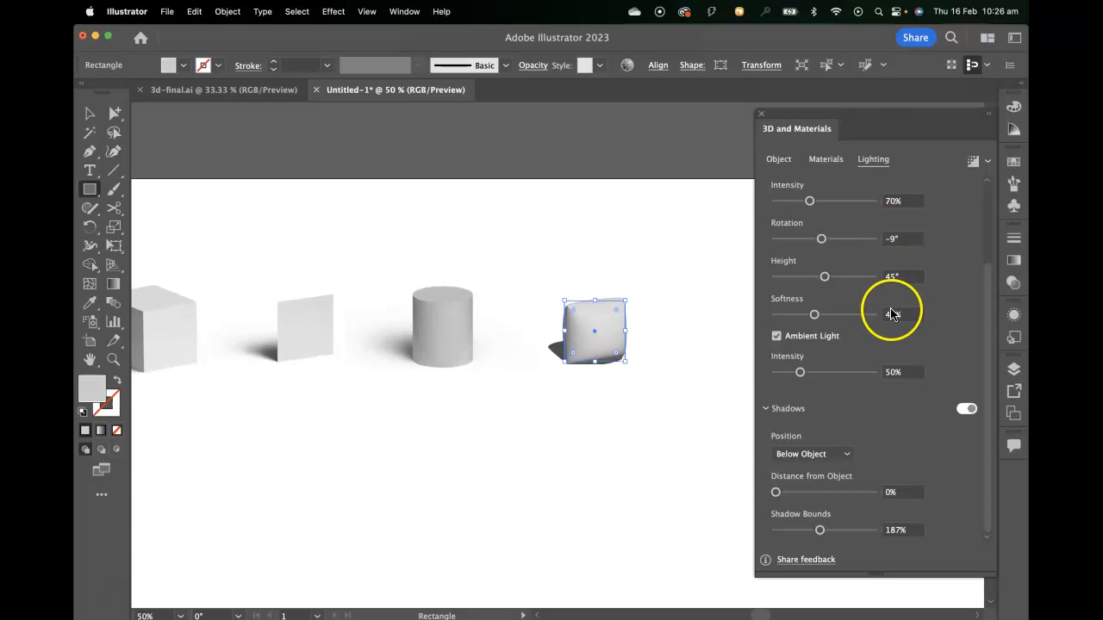
{"action": "left_click", "coordinate": [817, 317]}
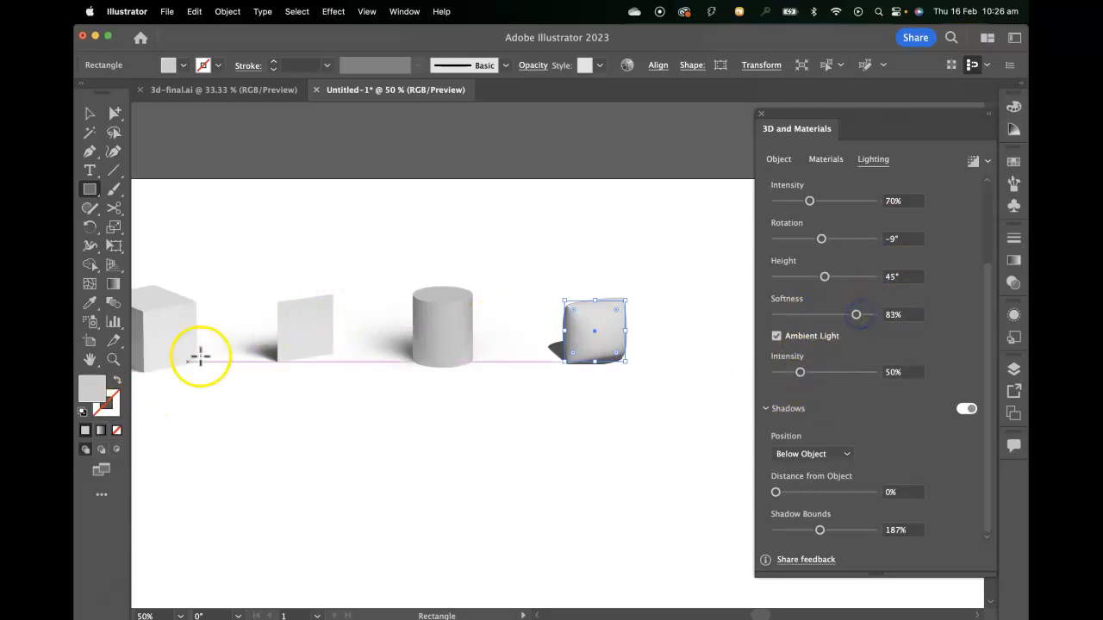
{"action": "left_click", "coordinate": [968, 161]}
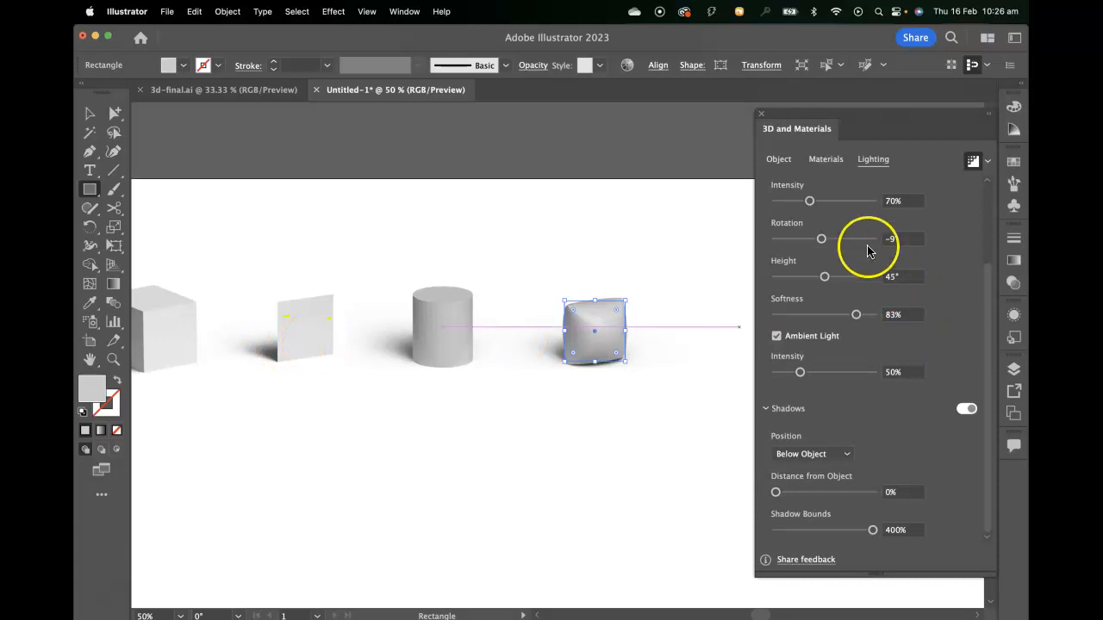
{"action": "left_click_drag", "start_coordinate": [810, 201], "coordinate": [822, 202]}
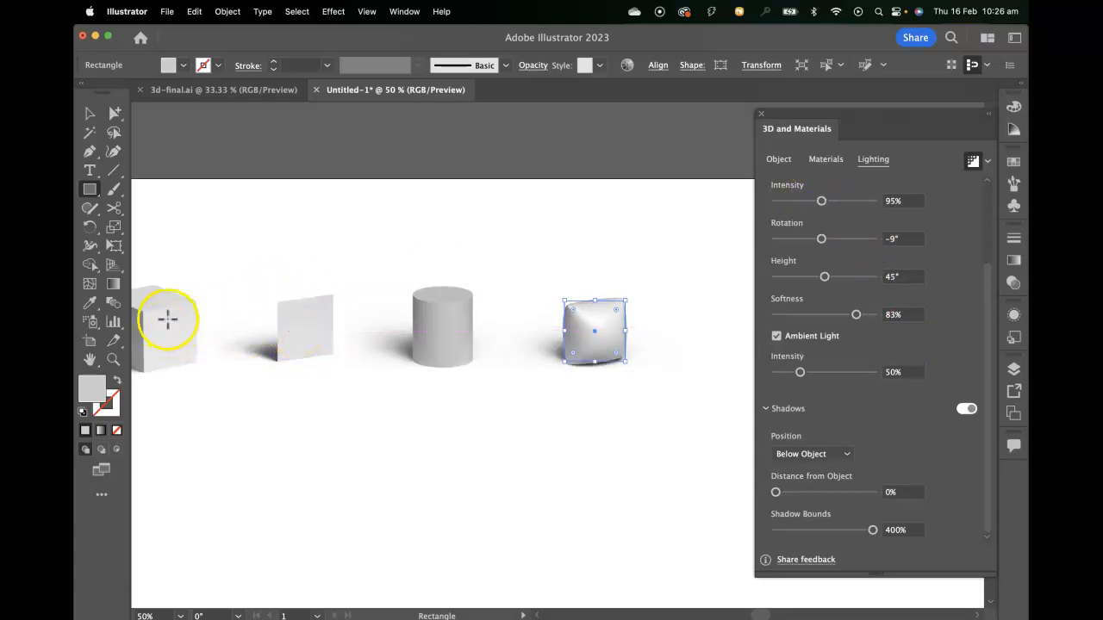
- Deselect the inflated square and examine the row of four finished 3D objects with their shadows
{"action": "left_click_drag", "start_coordinate": [204, 361], "coordinate": [313, 413]}
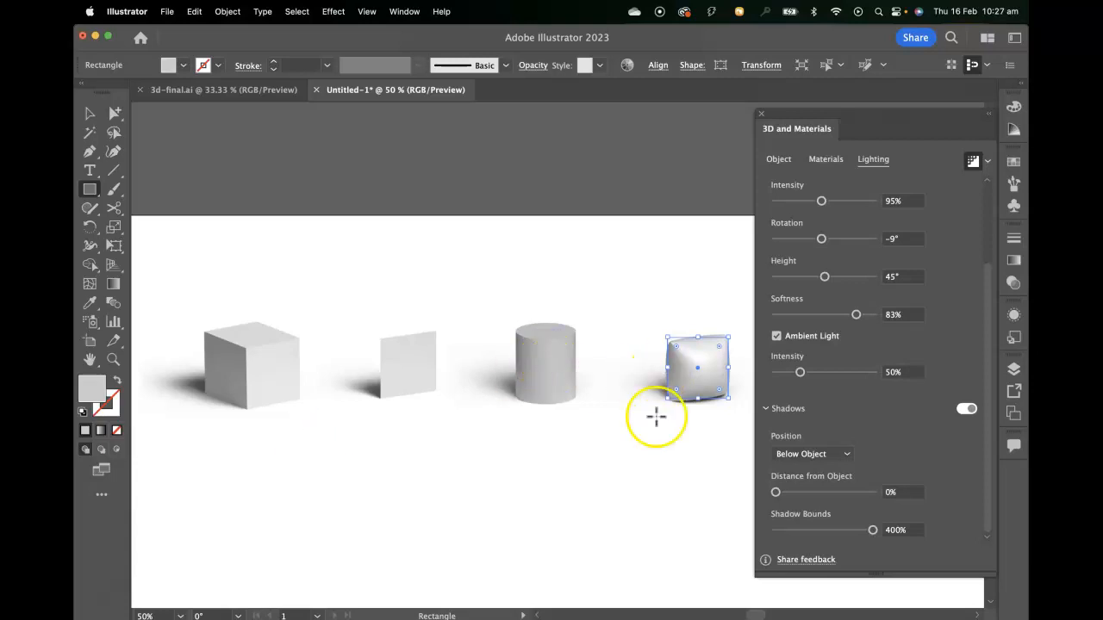
{"action": "left_click_drag", "start_coordinate": [625, 439], "coordinate": [544, 419]}
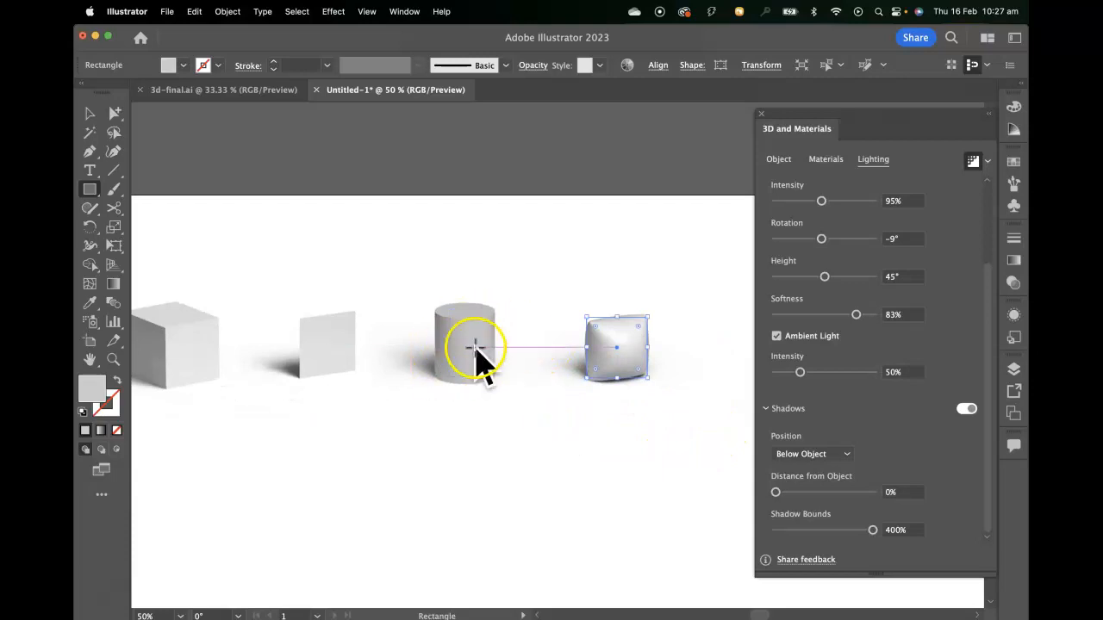
{"action": "left_click", "coordinate": [90, 113]}
{"action": "left_click", "coordinate": [484, 198]}
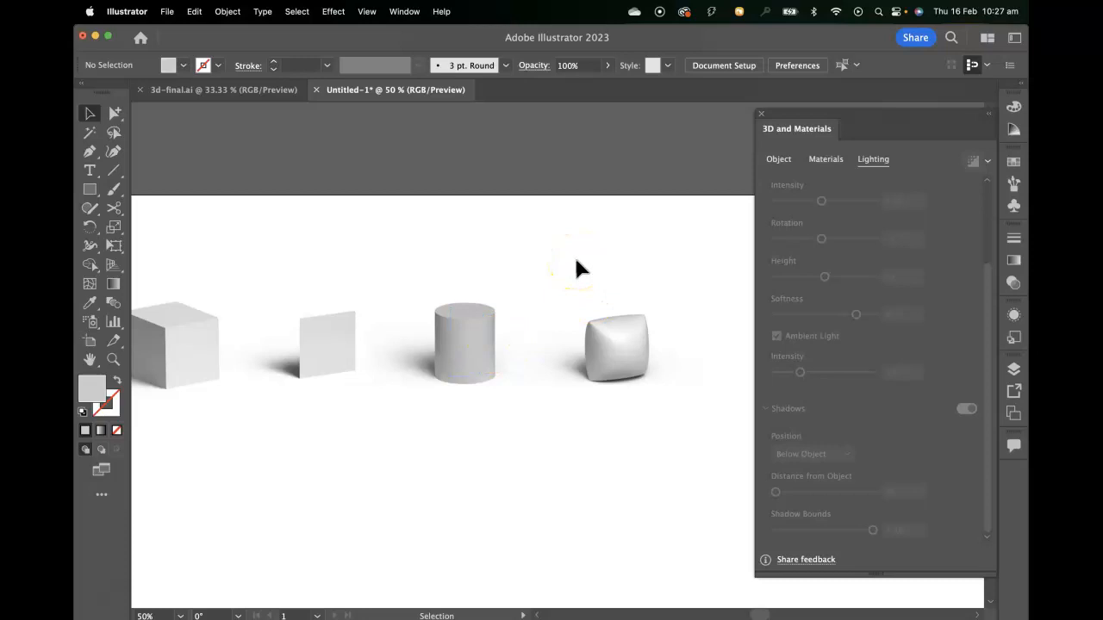
{"action": "left_click_drag", "start_coordinate": [469, 392], "coordinate": [547, 393]}
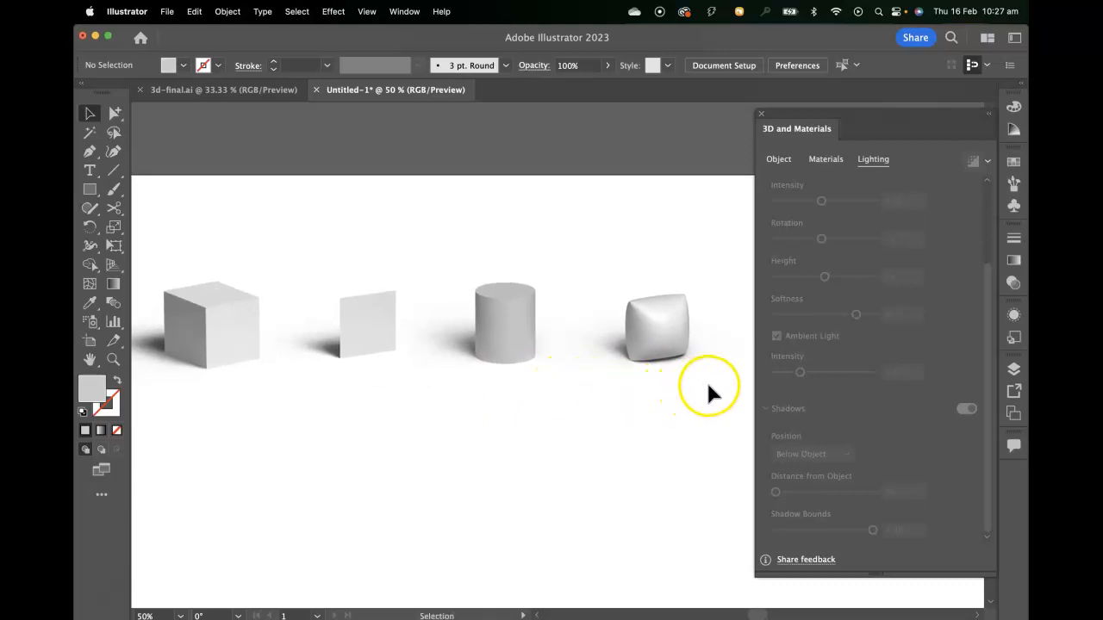
- Draw a grey circle beside the inflated square with the Ellipse tool
{"action": "left_click_drag", "start_coordinate": [709, 387], "coordinate": [429, 379]}
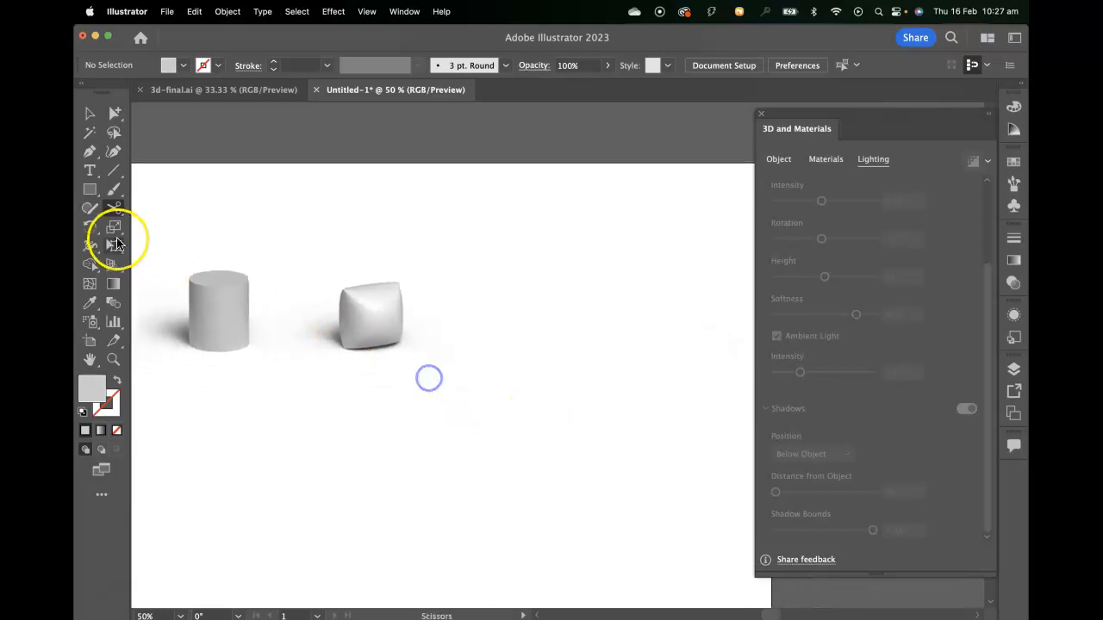
{"action": "left_click", "coordinate": [90, 189]}
{"action": "left_click_drag", "start_coordinate": [89, 190], "coordinate": [163, 234]}
{"action": "left_click_drag", "start_coordinate": [523, 312], "coordinate": [546, 346]}
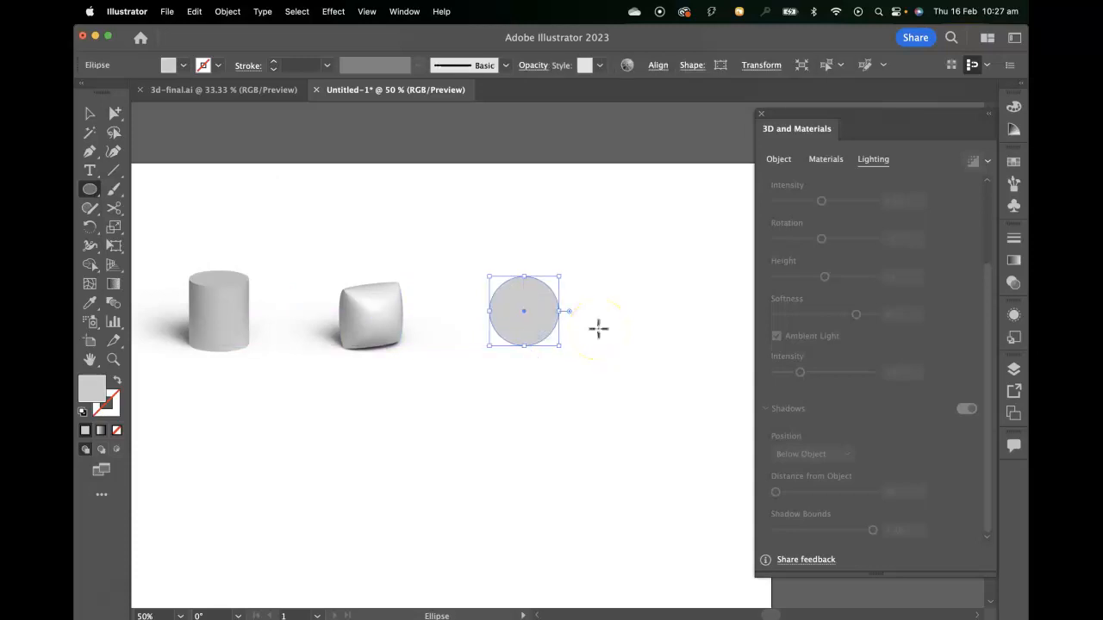
- Apply the Inflate 3D type to the circle with a depth of 0 px
{"action": "left_click", "coordinate": [781, 160]}
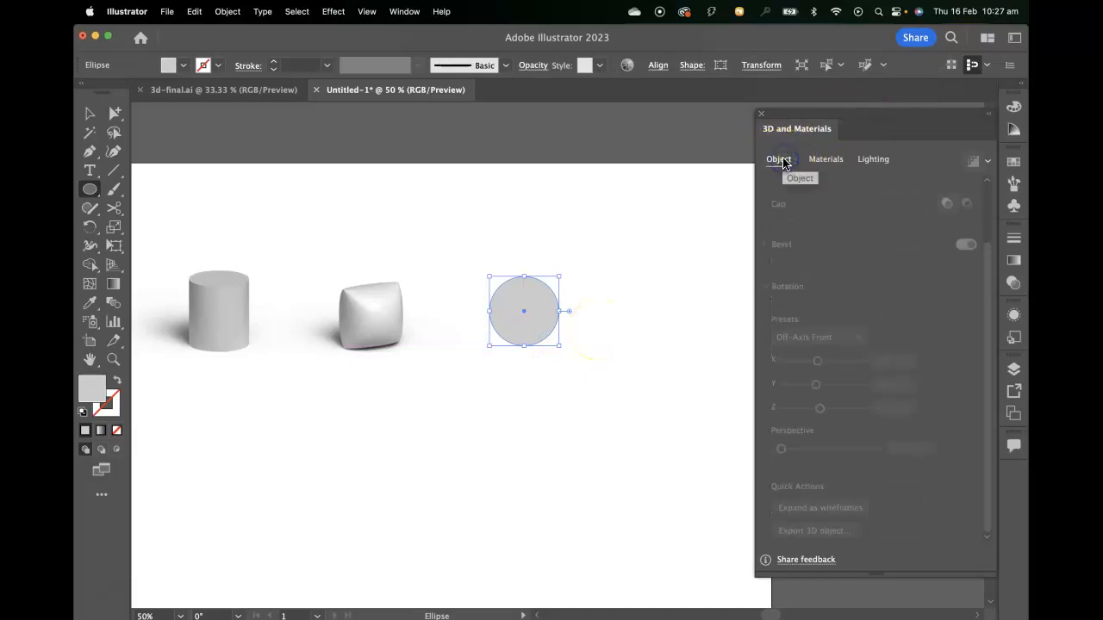
{"action": "left_click", "coordinate": [88, 113]}
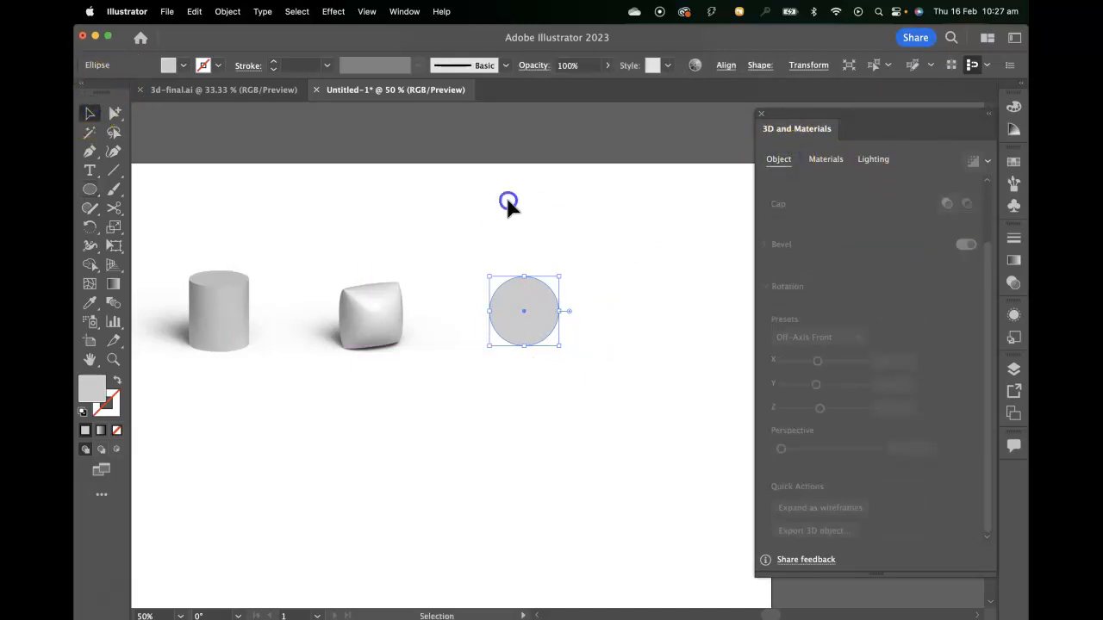
{"action": "scroll", "coordinate": [618, 275], "scroll_direction": "up", "scroll_amount": 2}
{"action": "scroll", "coordinate": [859, 295], "scroll_direction": "up", "scroll_amount": 3}
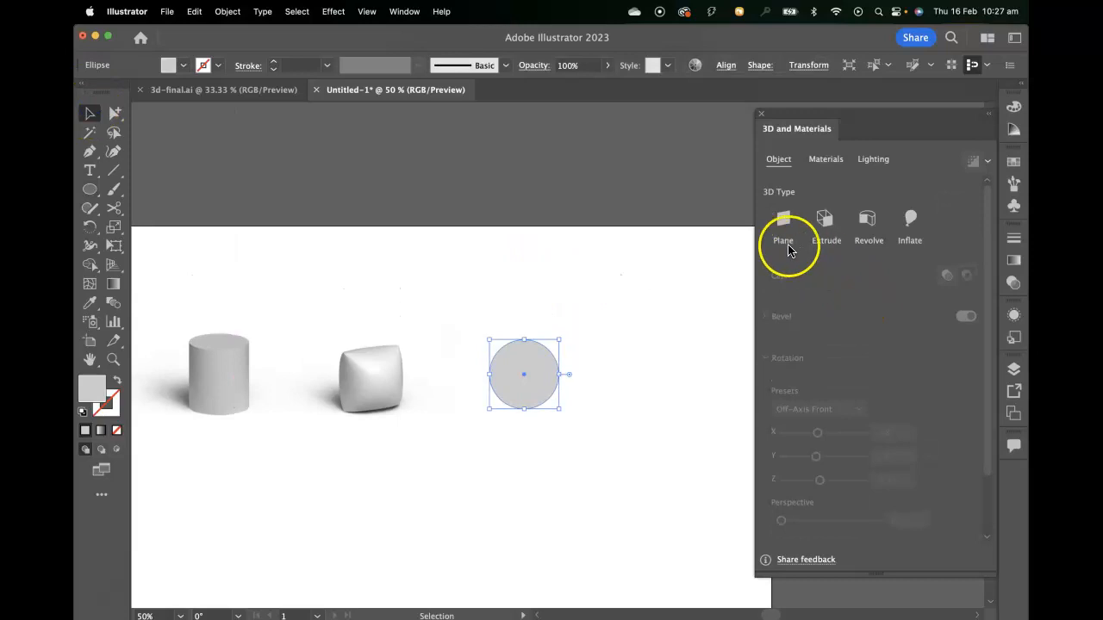
{"action": "left_click", "coordinate": [912, 221]}
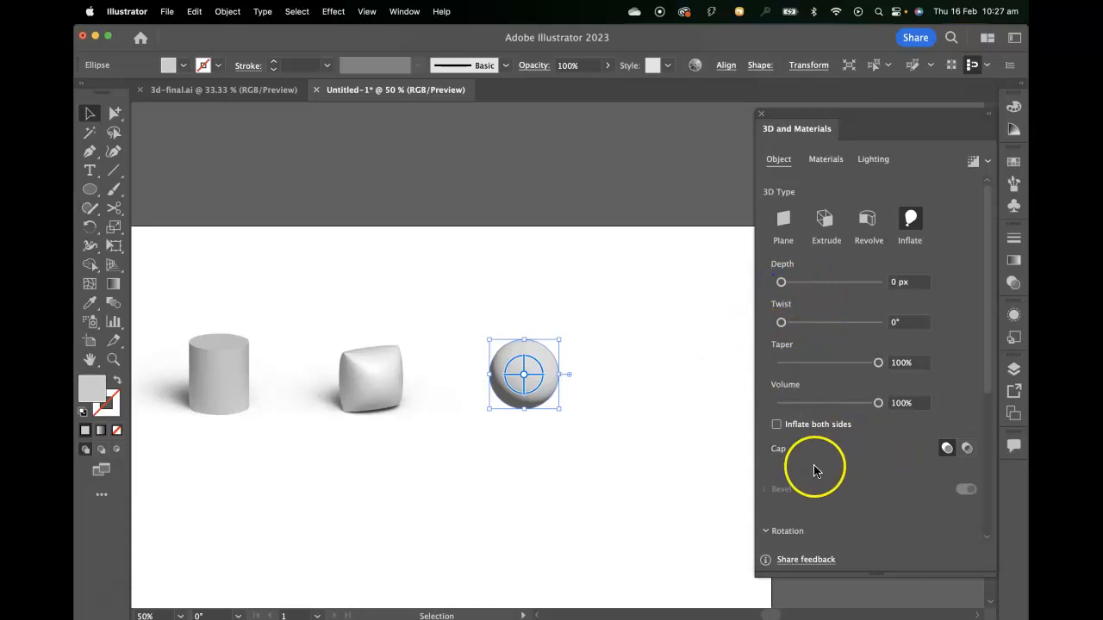
- Rotate the inflated circle with the Off-Axis Front preset and inflate it on both sides
{"action": "scroll", "coordinate": [875, 457], "scroll_direction": "down", "scroll_amount": 5}
{"action": "left_click", "coordinate": [818, 362]}
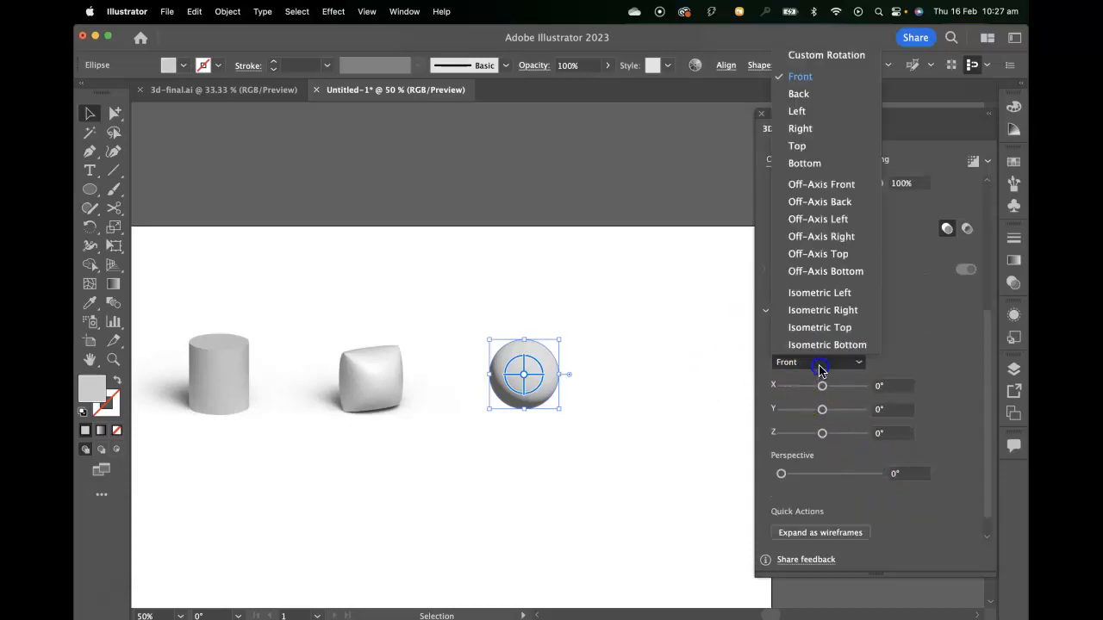
{"action": "left_click", "coordinate": [817, 187]}
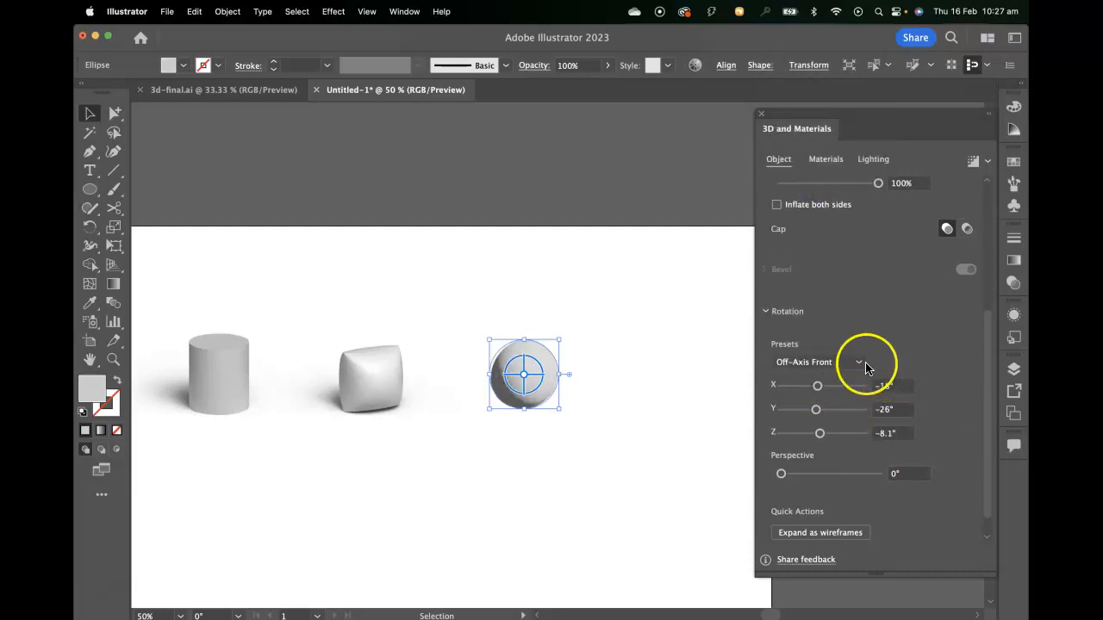
{"action": "scroll", "coordinate": [883, 334], "scroll_direction": "up", "scroll_amount": 5}
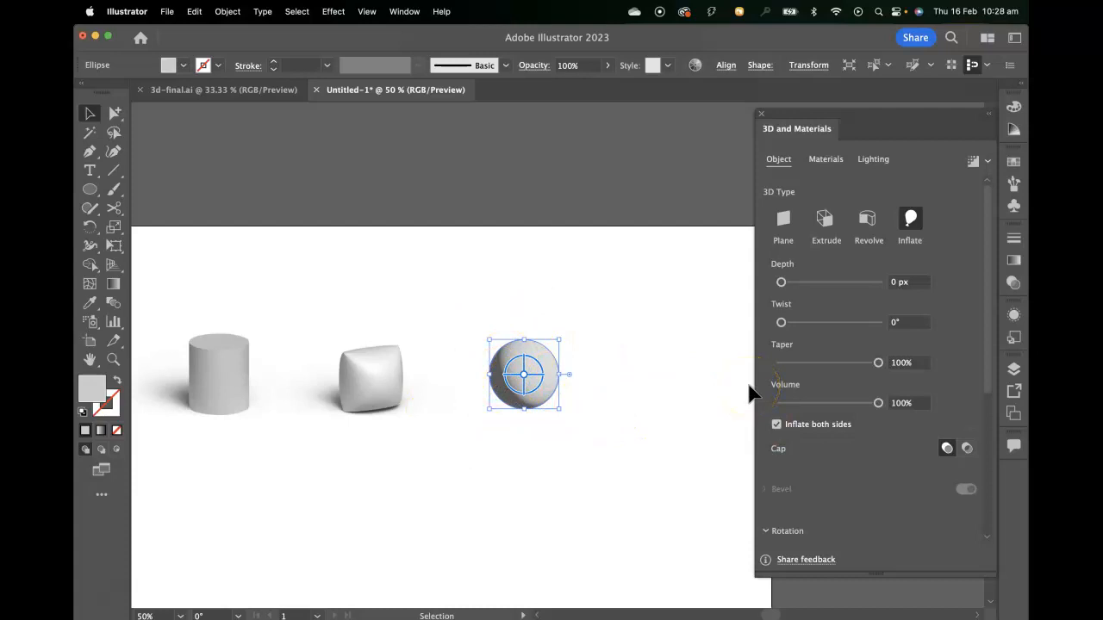
- Look through the Adobe Substance materials and apply Comet Pit Surface to the inflated circle
{"action": "left_click", "coordinate": [823, 160]}
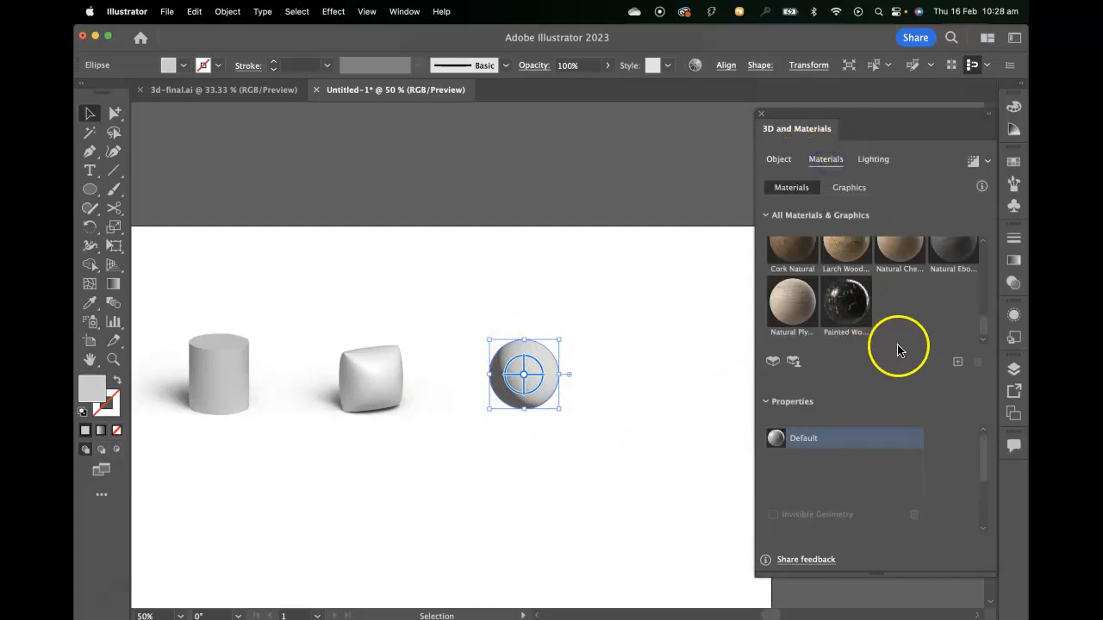
{"action": "scroll", "coordinate": [896, 336], "scroll_direction": "up", "scroll_amount": 5}
{"action": "scroll", "coordinate": [892, 325], "scroll_direction": "up", "scroll_amount": 6}
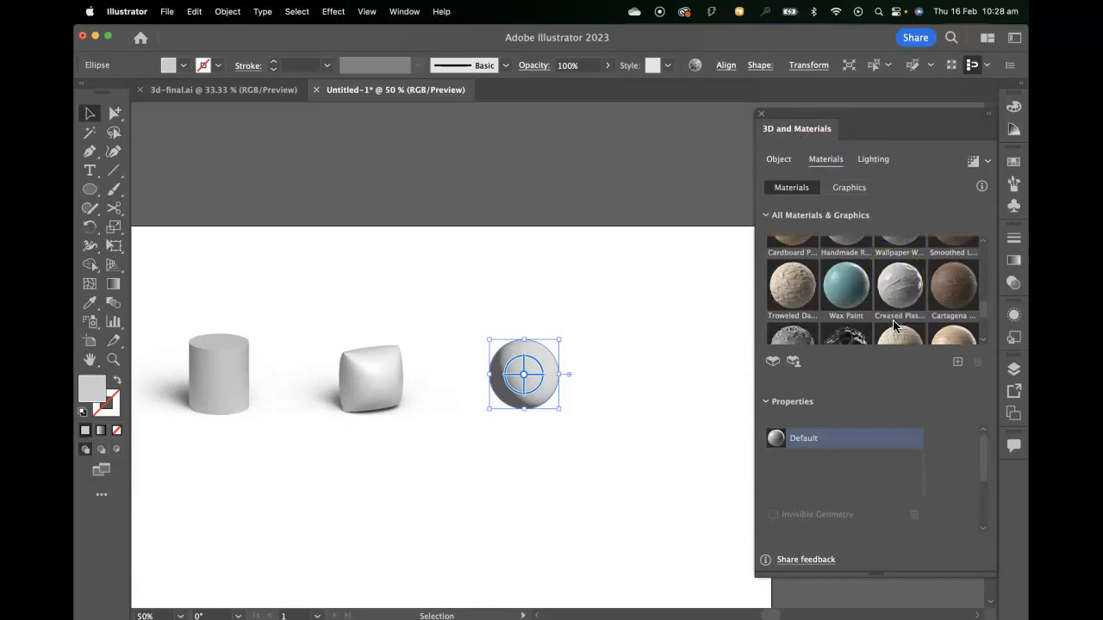
{"action": "scroll", "coordinate": [892, 326], "scroll_direction": "up", "scroll_amount": 8}
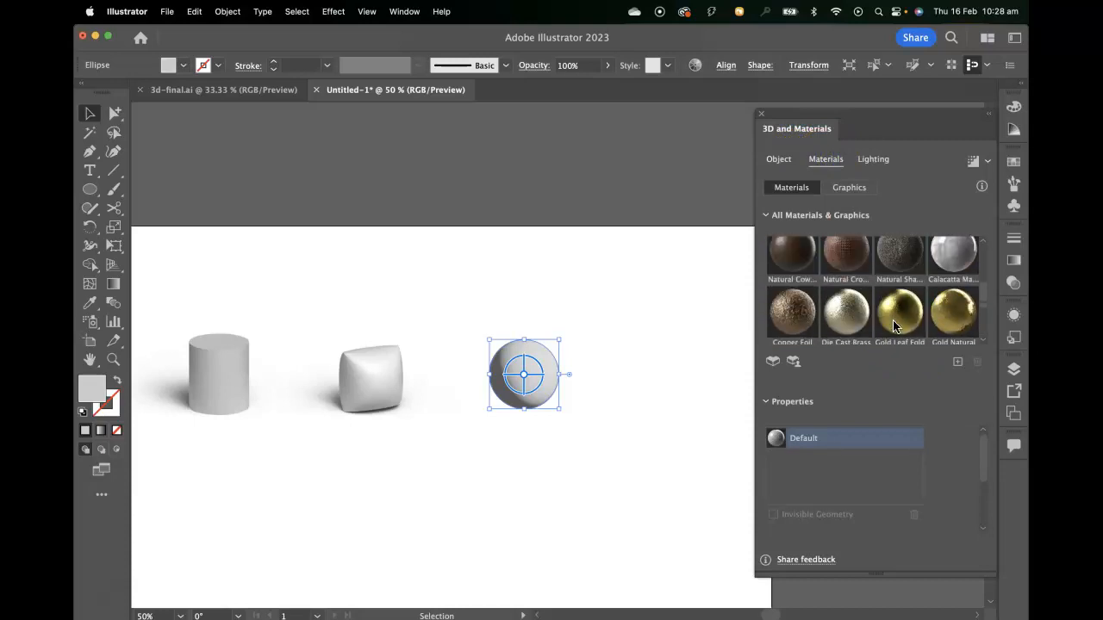
{"action": "scroll", "coordinate": [892, 325], "scroll_direction": "down", "scroll_amount": 4}
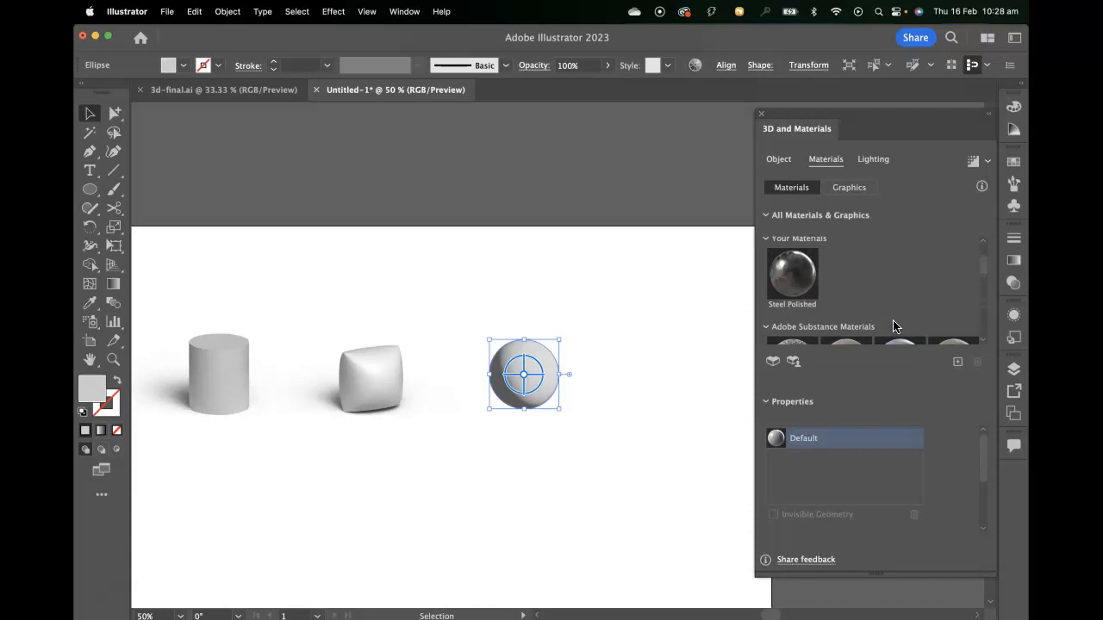
{"action": "scroll", "coordinate": [892, 326], "scroll_direction": "down", "scroll_amount": 4}
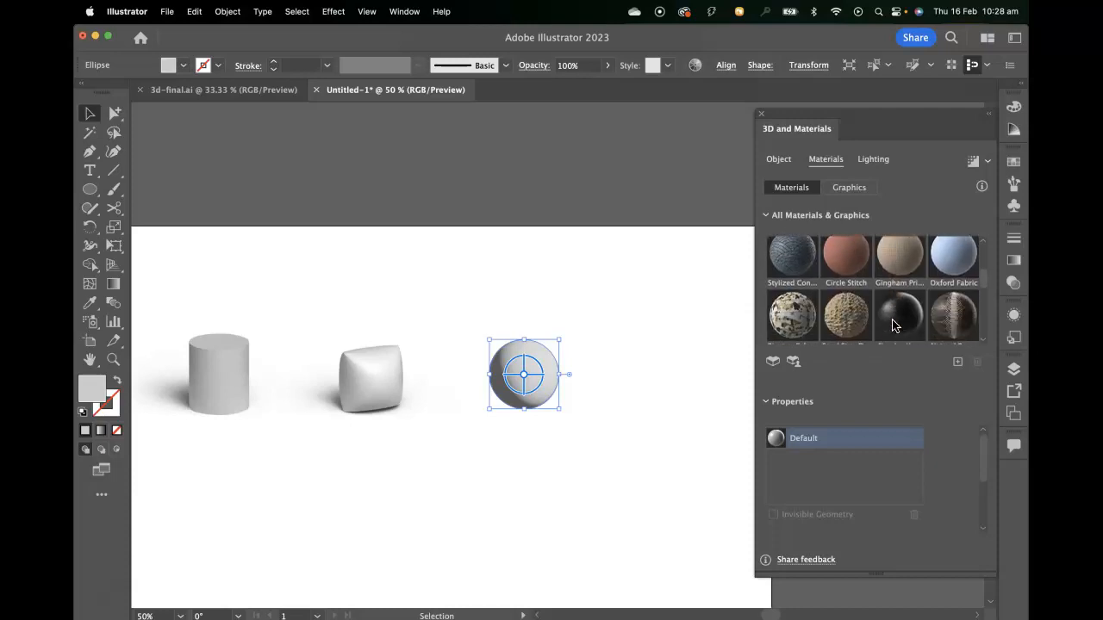
{"action": "scroll", "coordinate": [892, 325], "scroll_direction": "down", "scroll_amount": 6}
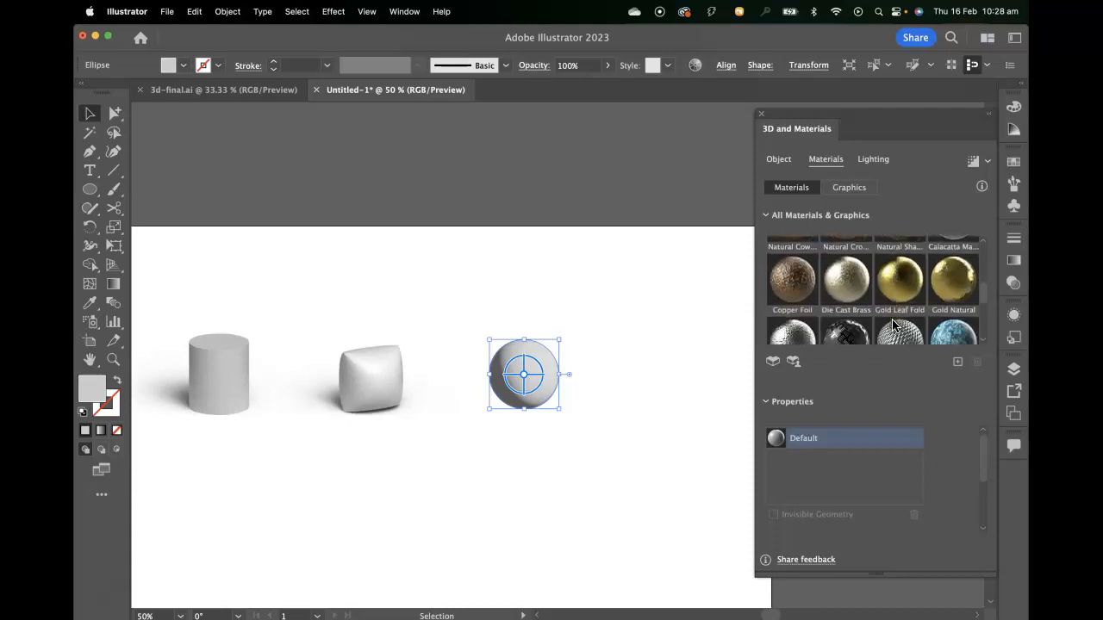
{"action": "scroll", "coordinate": [893, 325], "scroll_direction": "down", "scroll_amount": 8}
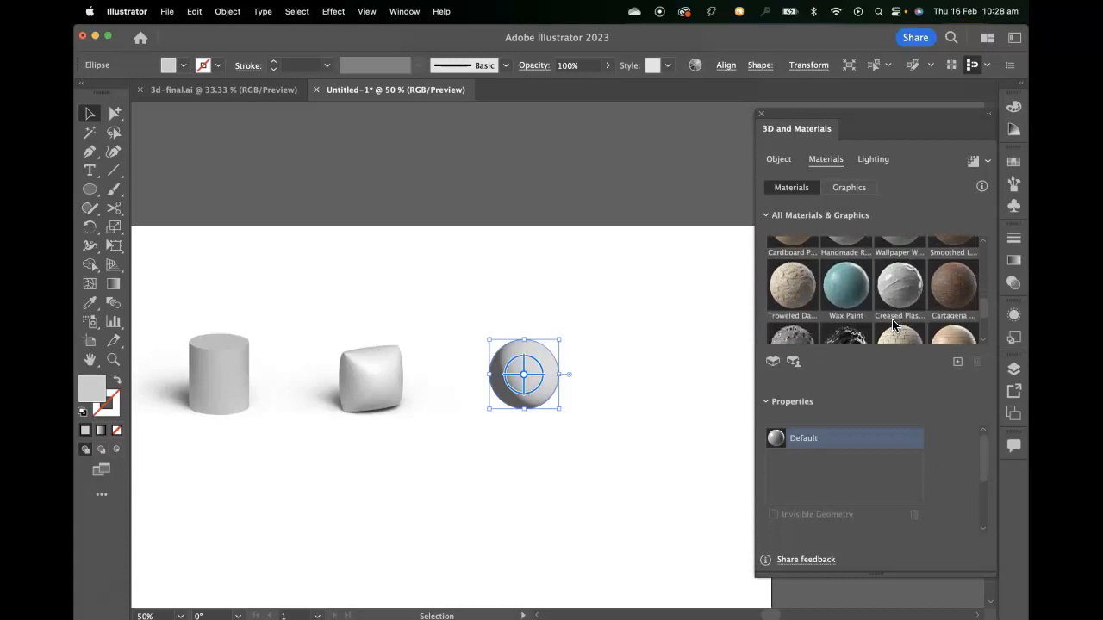
{"action": "scroll", "coordinate": [893, 326], "scroll_direction": "down", "scroll_amount": 6}
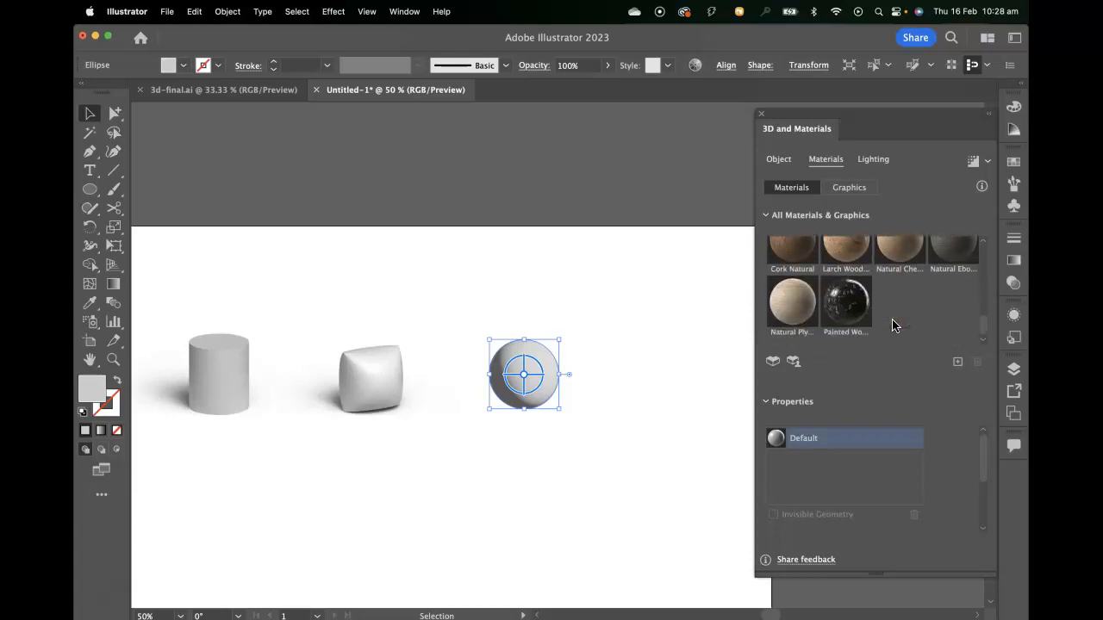
{"action": "scroll", "coordinate": [798, 327], "scroll_direction": "down", "scroll_amount": 1}
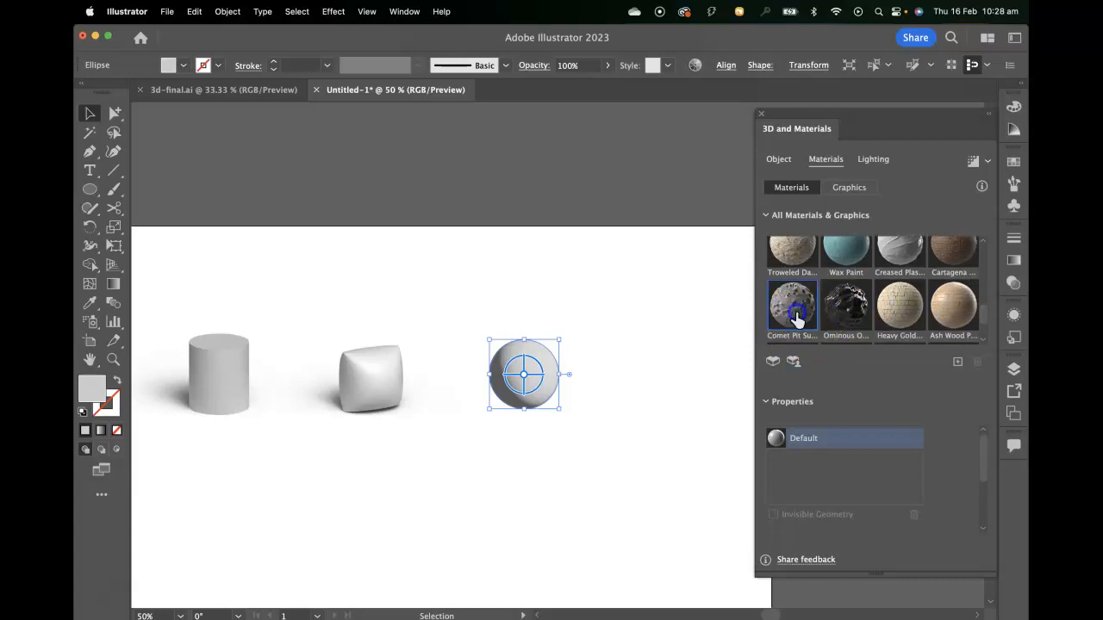
{"action": "left_click", "coordinate": [793, 310]}
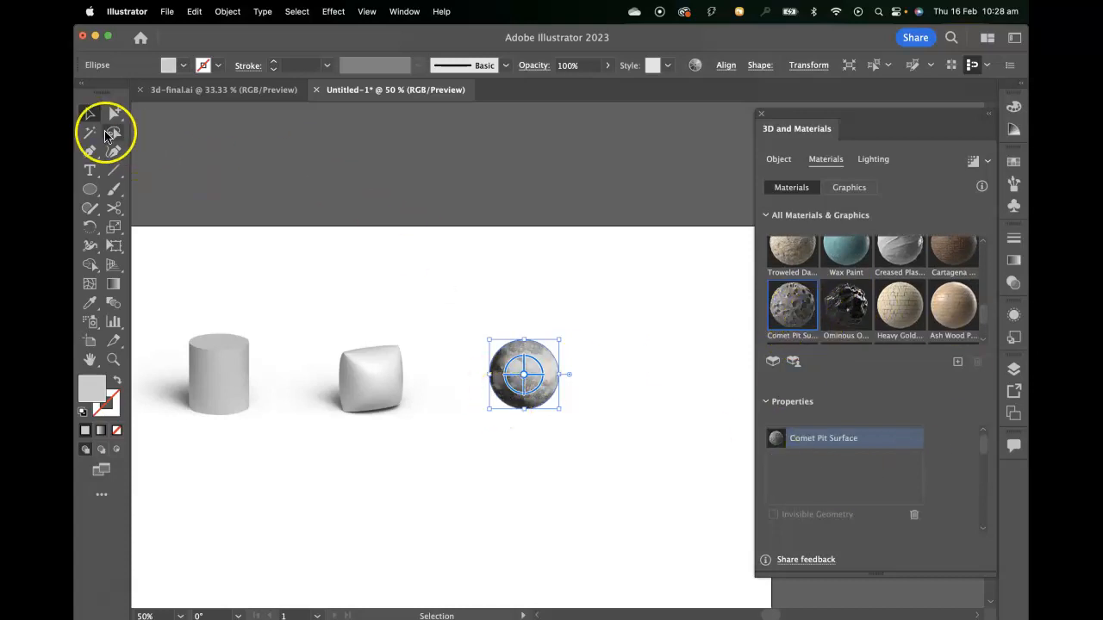
{"action": "left_click", "coordinate": [649, 355]}
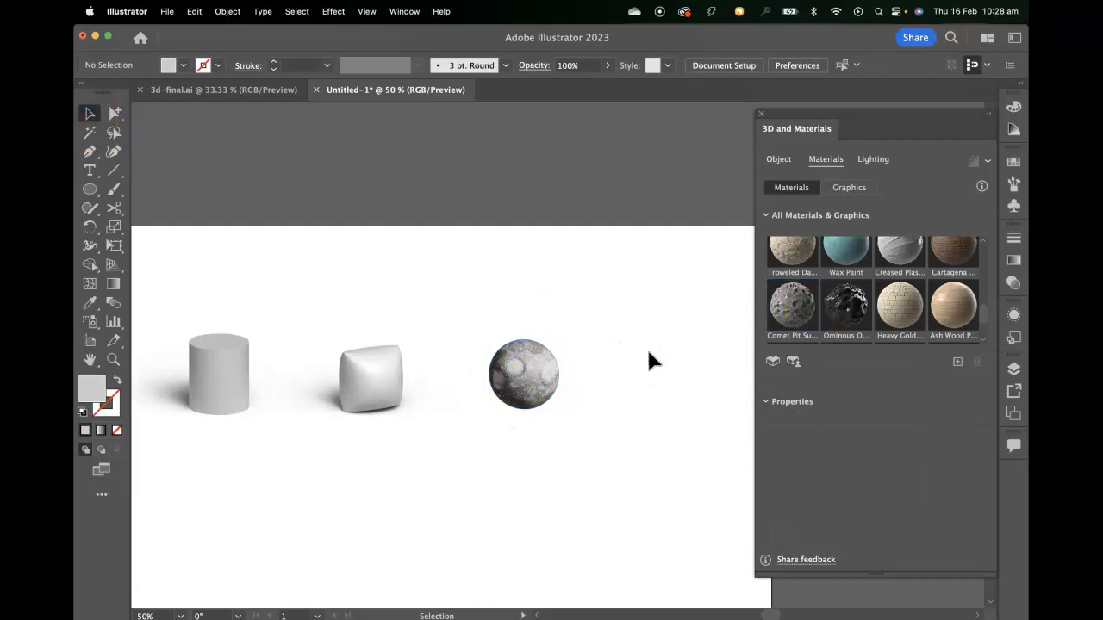
- Set the Y rotation of the comet-textured sphere to -45°, leaving its other rotation angles as they are
{"action": "key", "text": "super+equal"}
{"action": "key", "text": "super+equal"}
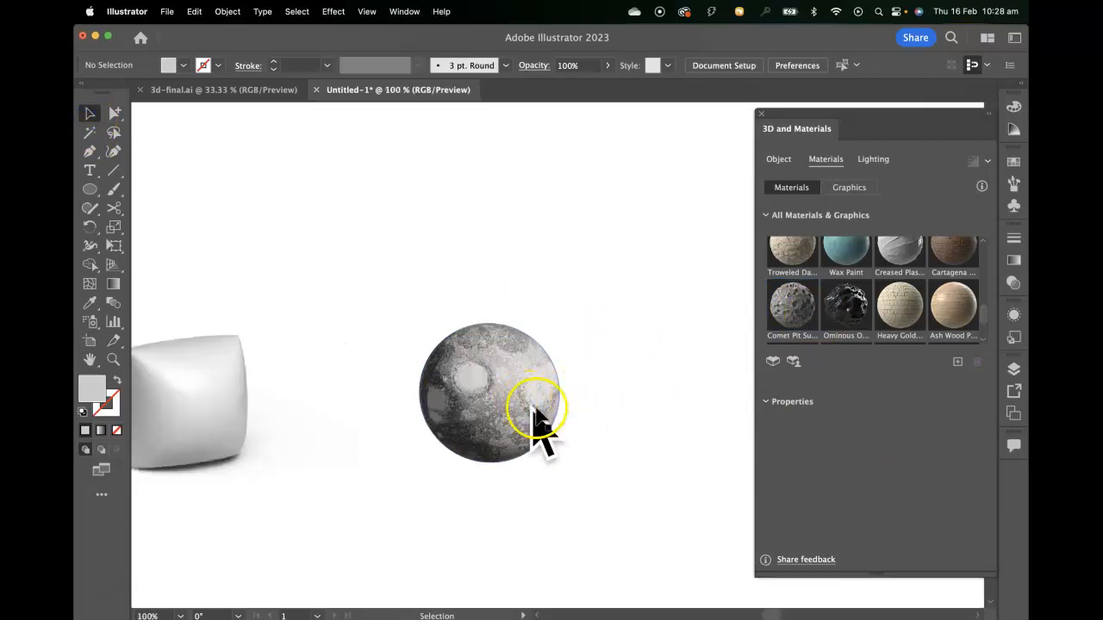
{"action": "left_click", "coordinate": [508, 413]}
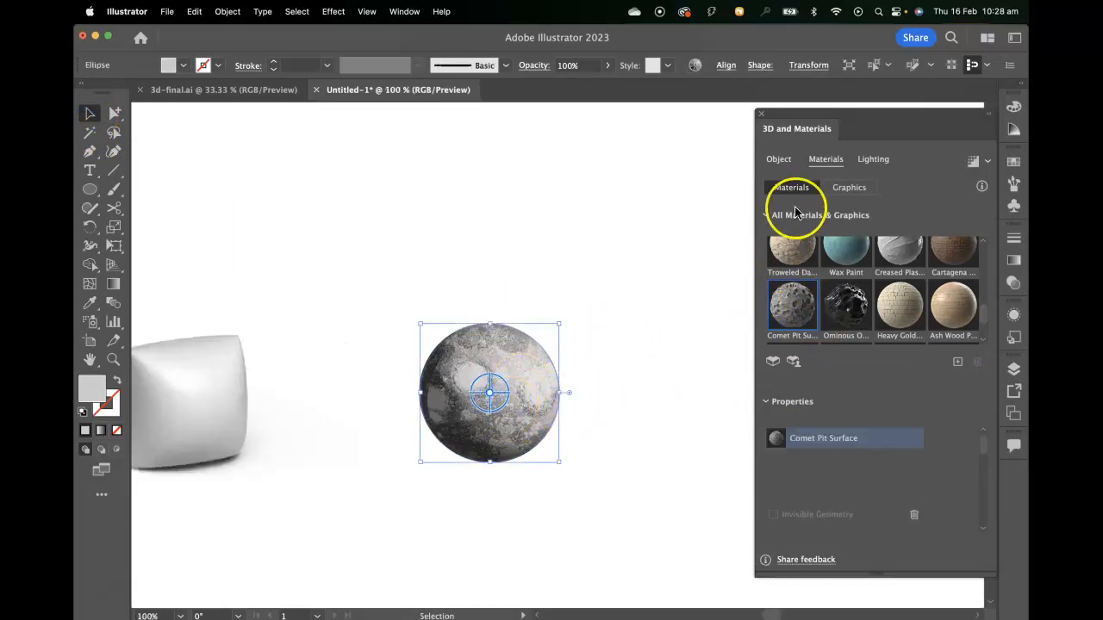
{"action": "left_click", "coordinate": [775, 159]}
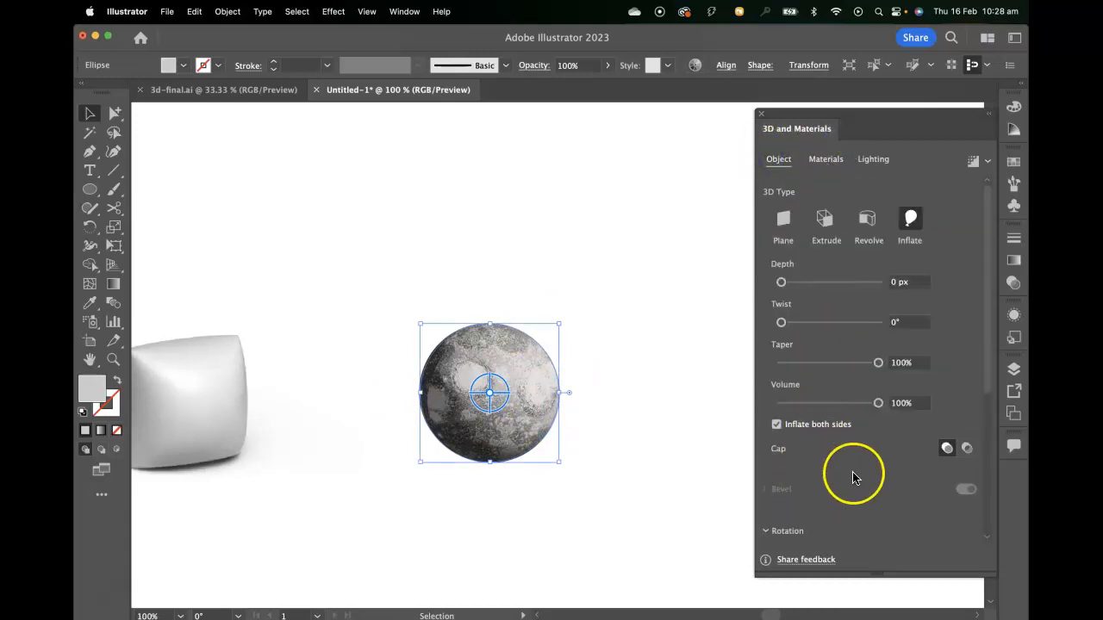
{"action": "scroll", "coordinate": [853, 470], "scroll_direction": "down", "scroll_amount": 3}
{"action": "scroll", "coordinate": [853, 460], "scroll_direction": "down", "scroll_amount": 2}
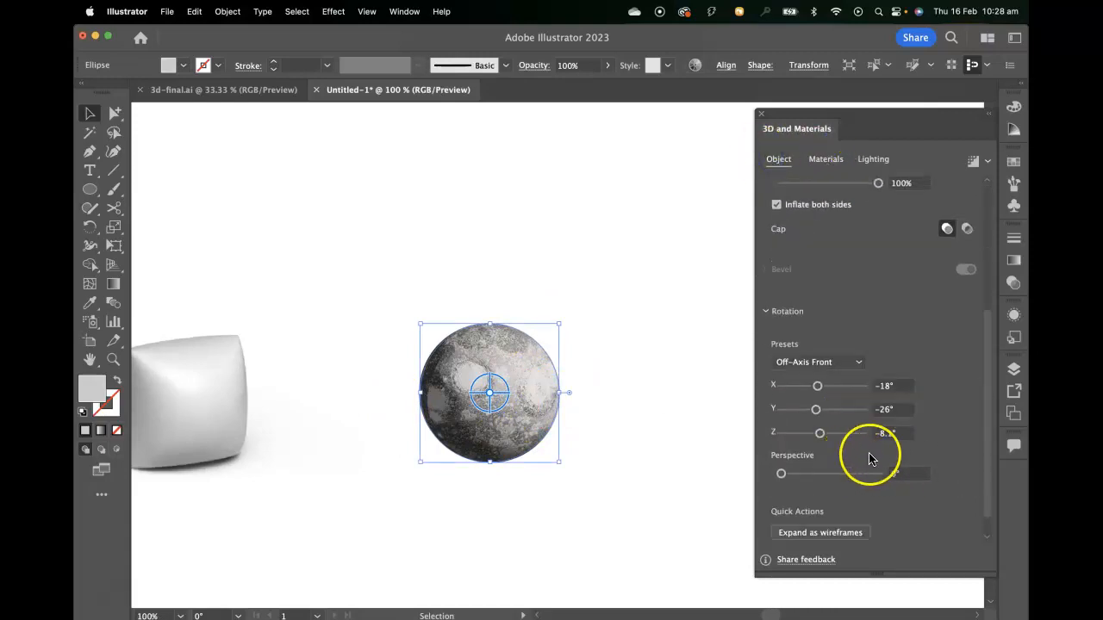
{"action": "mouse_move", "coordinate": [815, 410]}
{"action": "left_mouse_down"}
{"action": "mouse_move", "coordinate": [830, 411]}
{"action": "mouse_move", "coordinate": [801, 411]}
{"action": "mouse_move", "coordinate": [814, 410]}
{"action": "left_mouse_up"}
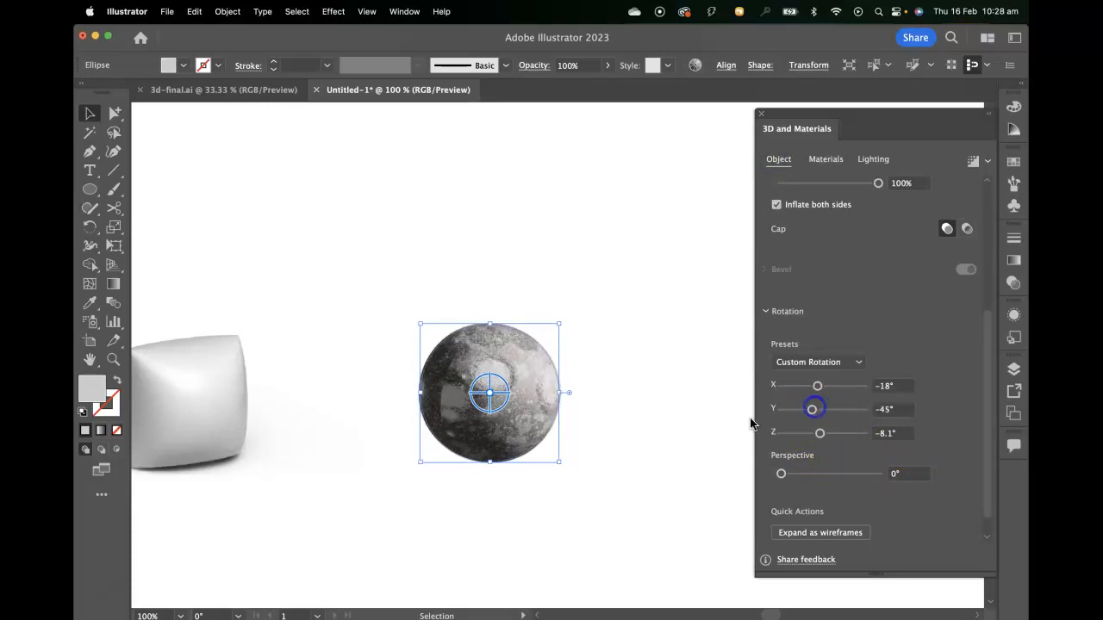
- Deselect the textured sphere and examine it alongside the whole row of 3D objects on the artboard
{"action": "left_click", "coordinate": [677, 422]}
{"action": "left_click_drag", "start_coordinate": [409, 402], "coordinate": [546, 396]}
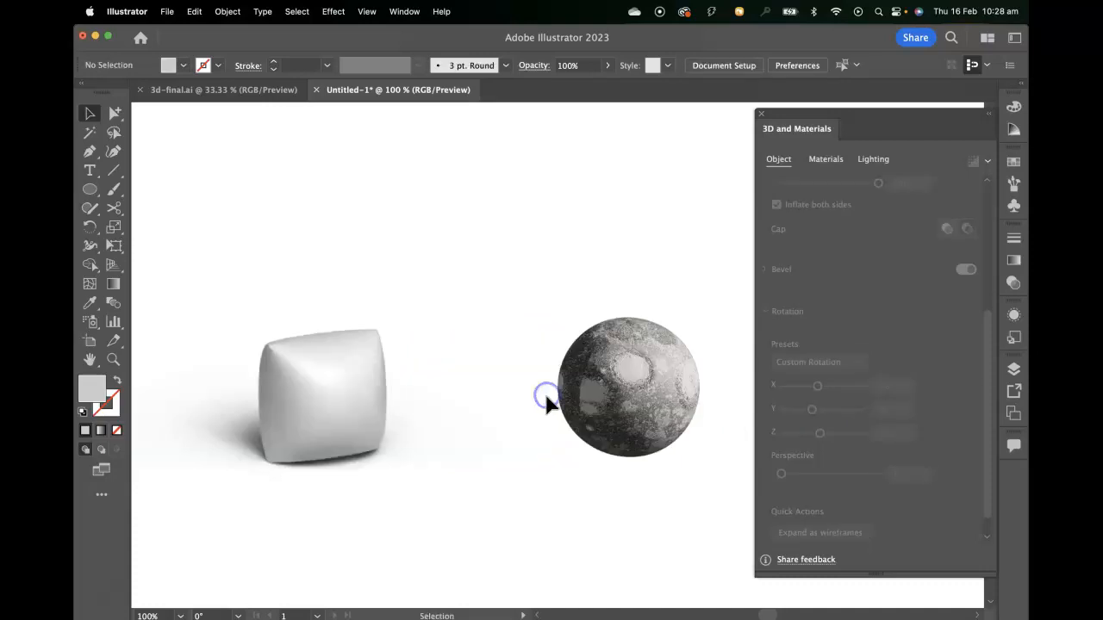
{"action": "key", "text": "super+minus"}
{"action": "key", "text": "super+minus"}
{"action": "key", "text": "super+minus"}
{"action": "left_click_drag", "start_coordinate": [385, 343], "coordinate": [430, 327]}
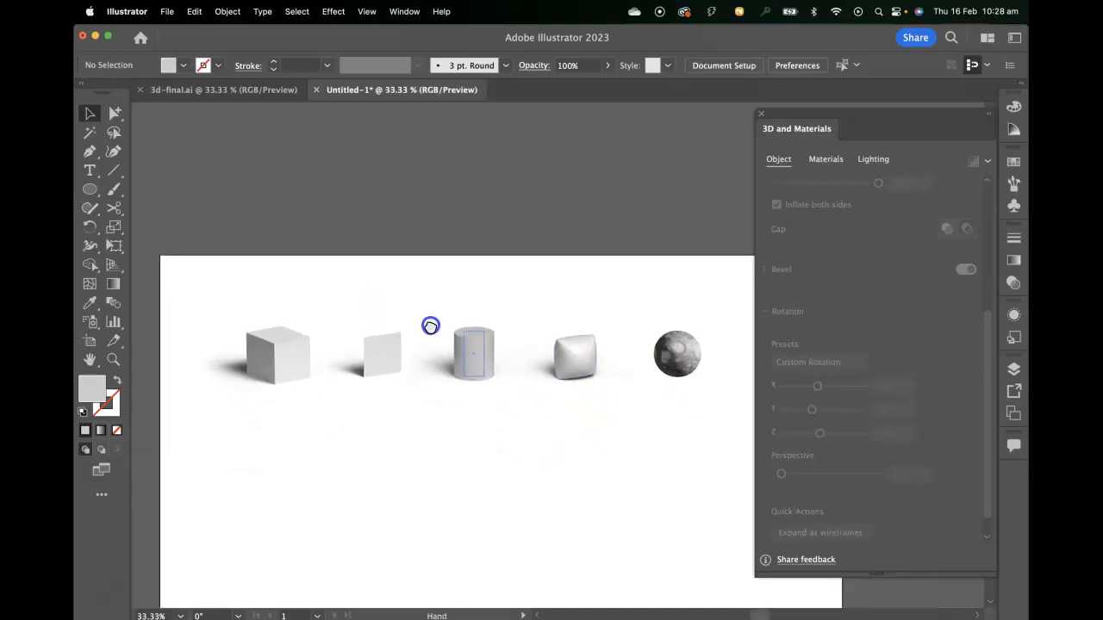